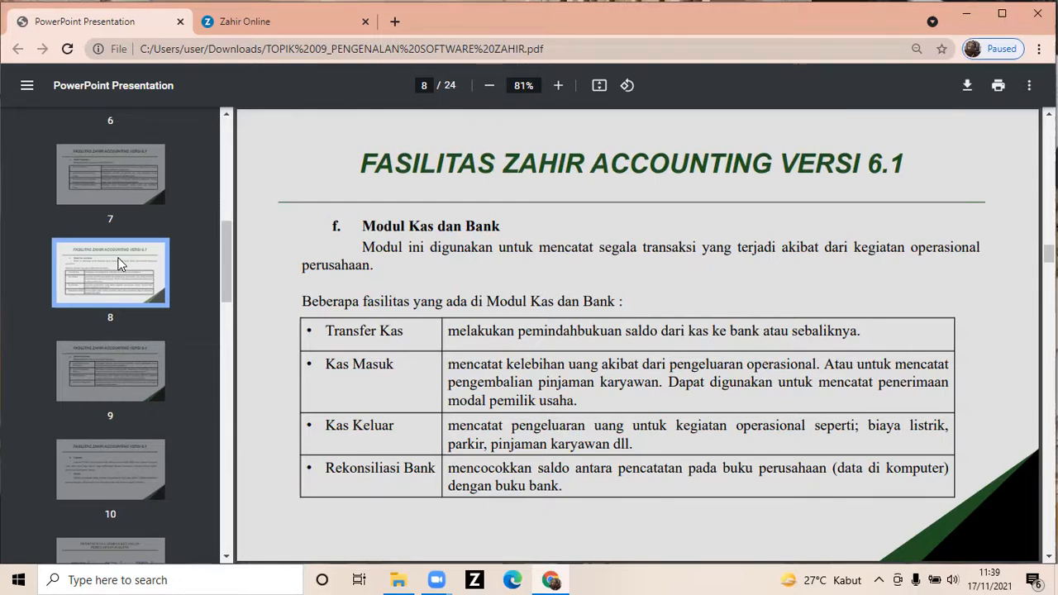
Step: Review slides 7 to 11 on the purchasing and inventory modules, reports, search, and preparing a trading company's financial statements
{"action": "left_click", "coordinate": [98, 368]}
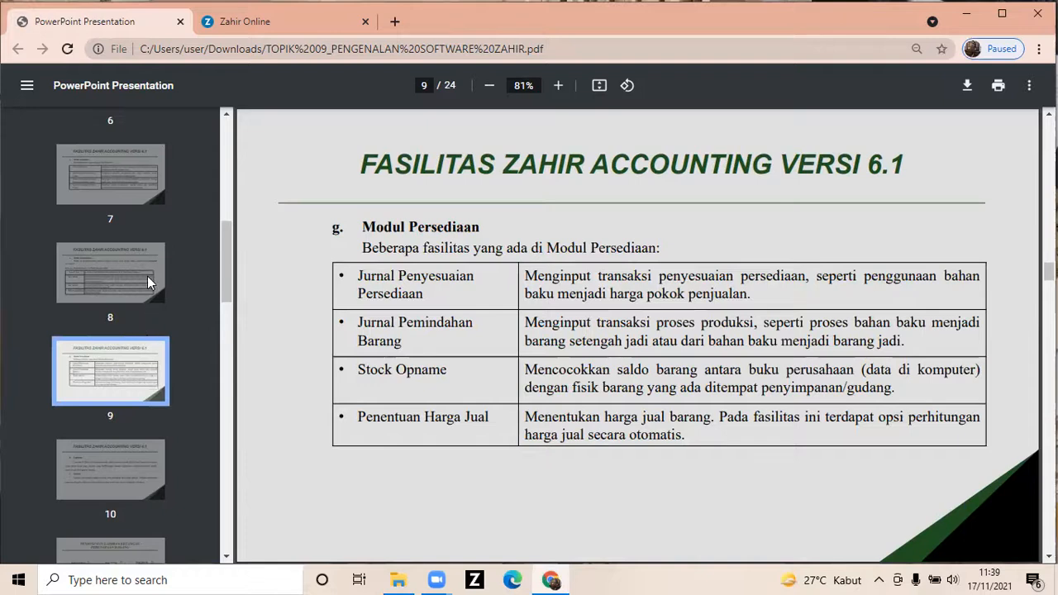
{"action": "left_click", "coordinate": [118, 184]}
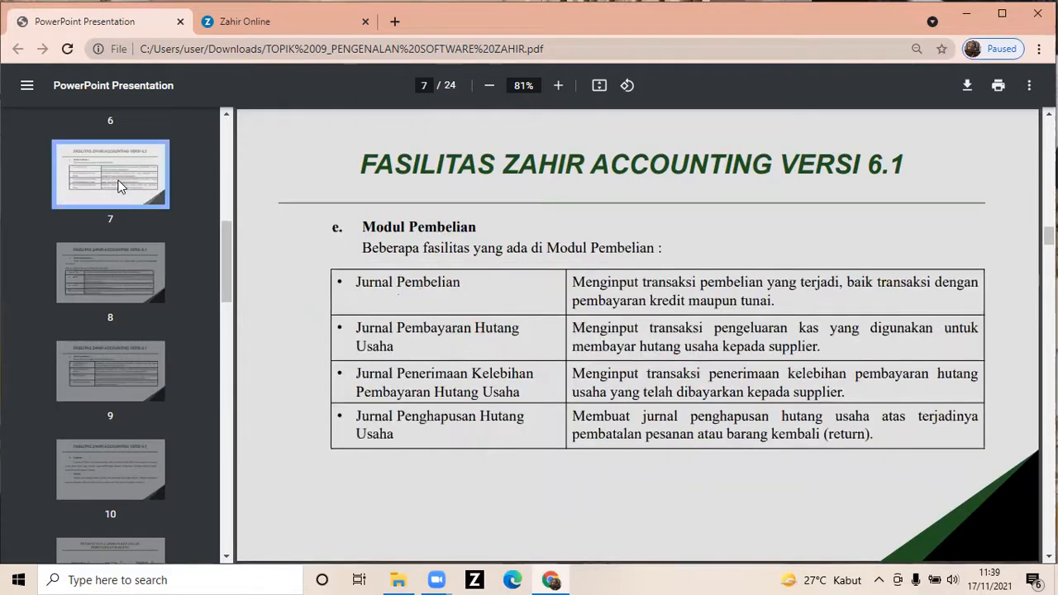
{"action": "left_click", "coordinate": [115, 390]}
{"action": "left_click", "coordinate": [85, 151]}
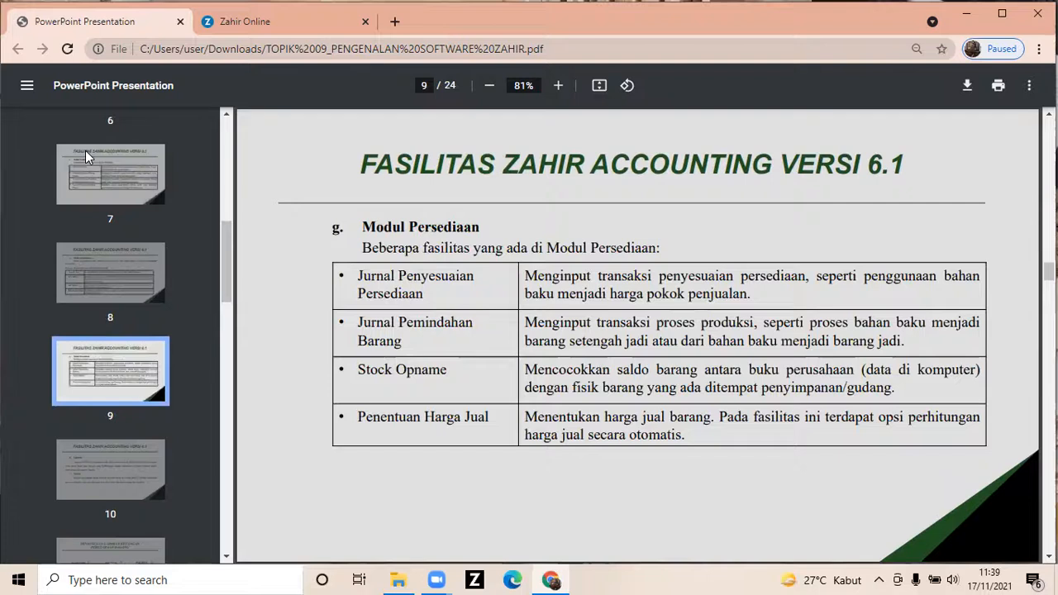
{"action": "left_click", "coordinate": [117, 364]}
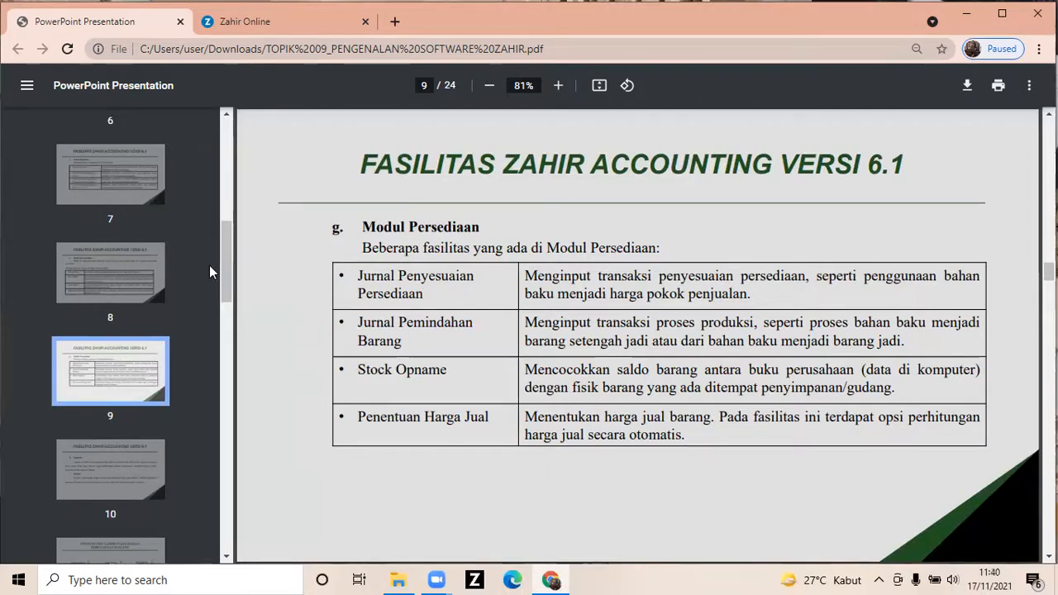
{"action": "left_click_drag", "start_coordinate": [227, 245], "coordinate": [226, 307]}
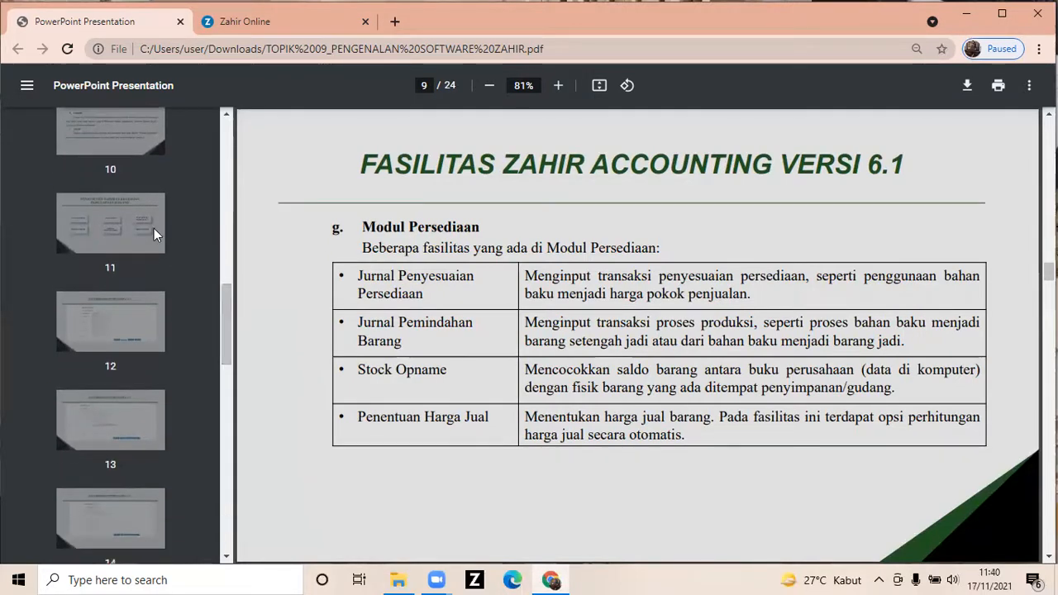
{"action": "left_click", "coordinate": [120, 144]}
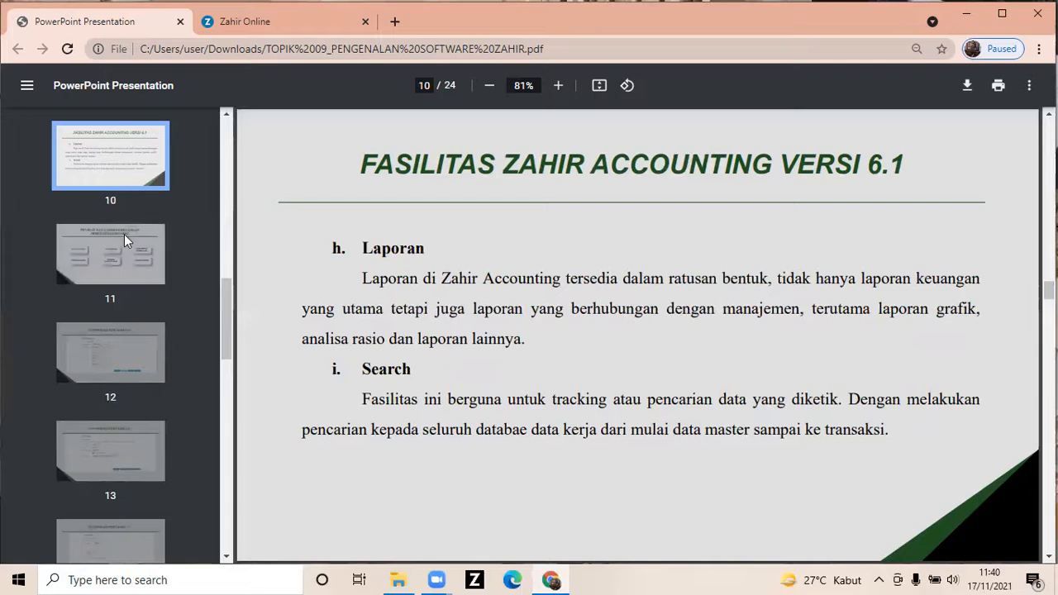
{"action": "left_click", "coordinate": [126, 257]}
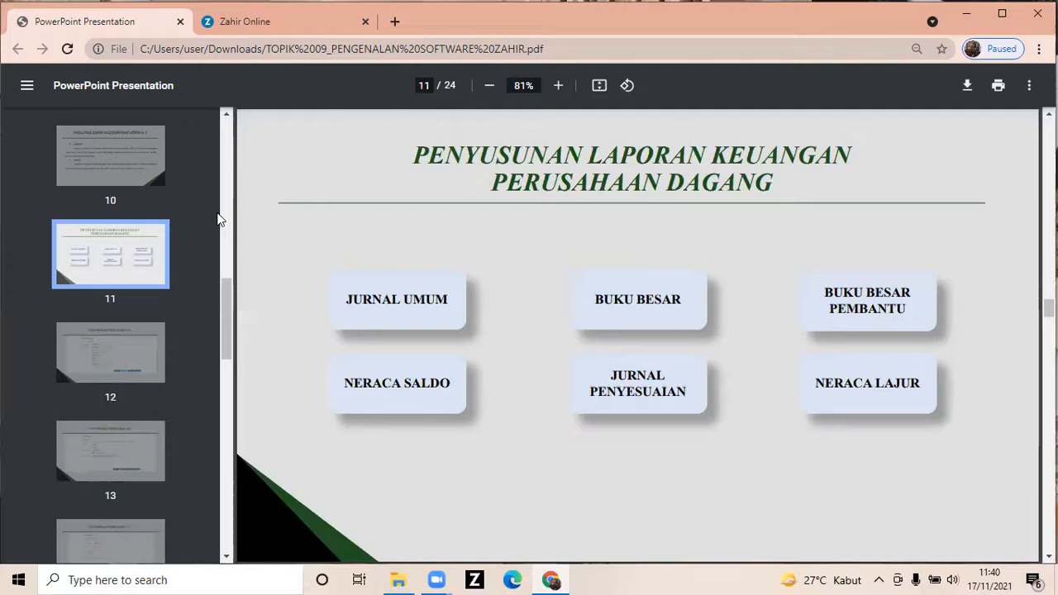
Step: Review slides 12 to 17 on company information, accounting period, department and account codes, business type and the main menu
{"action": "left_click", "coordinate": [83, 351]}
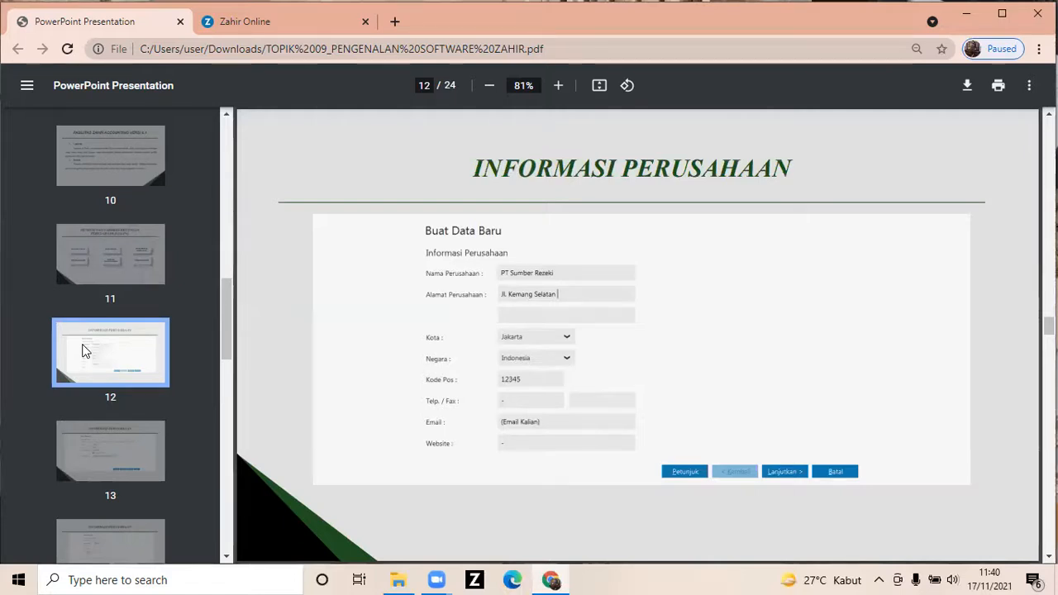
{"action": "left_click_drag", "start_coordinate": [223, 310], "coordinate": [236, 346]}
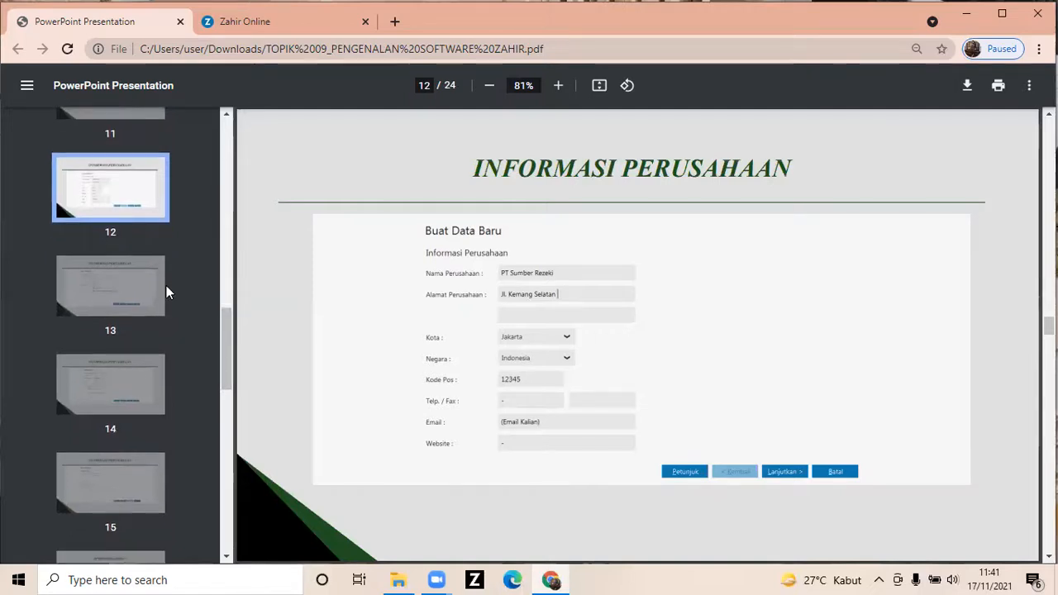
{"action": "left_click", "coordinate": [112, 276]}
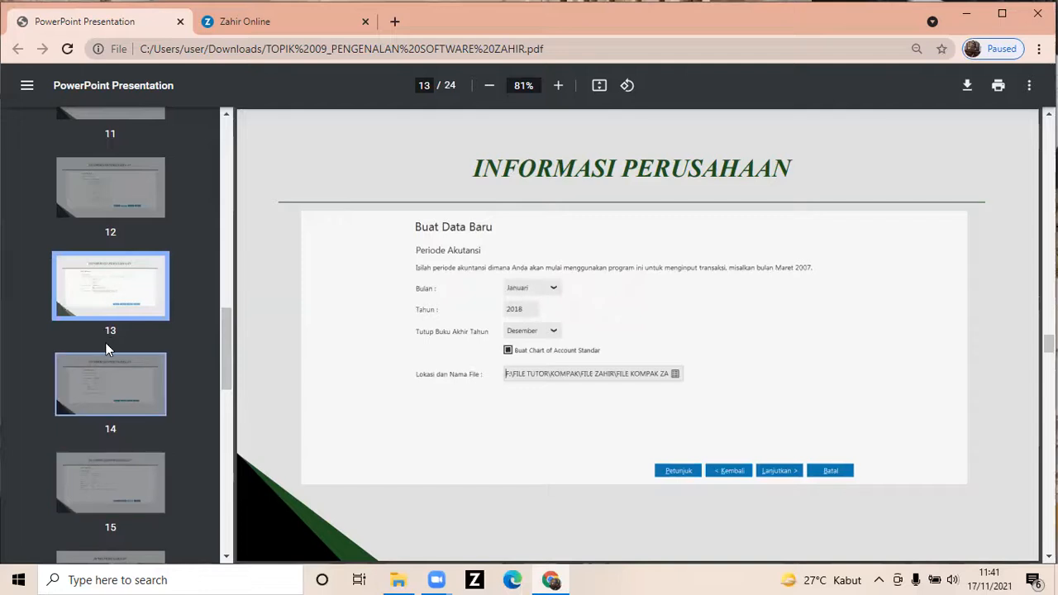
{"action": "left_click", "coordinate": [107, 372]}
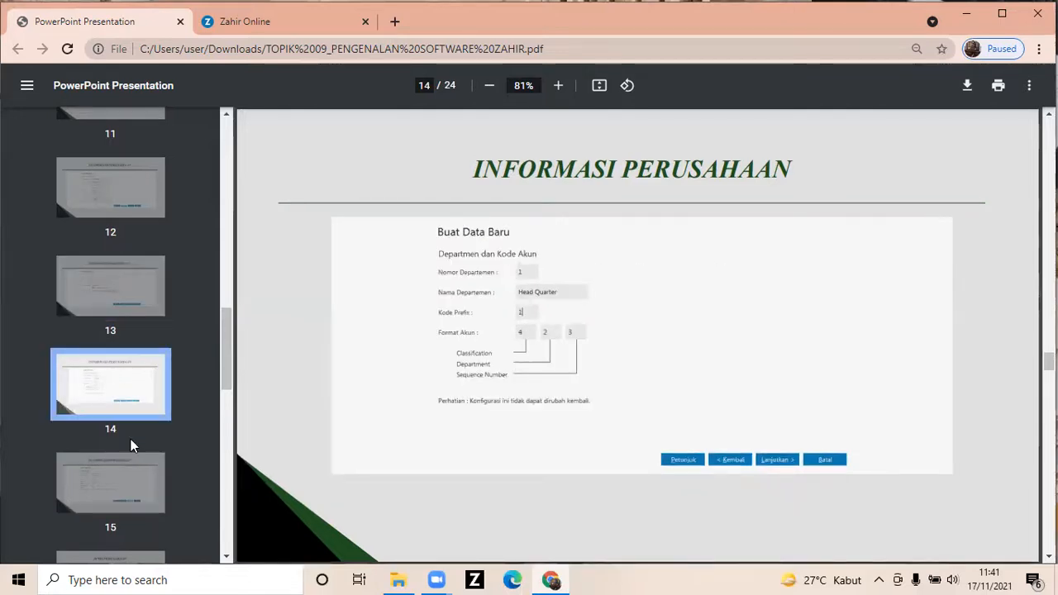
{"action": "left_click", "coordinate": [134, 469]}
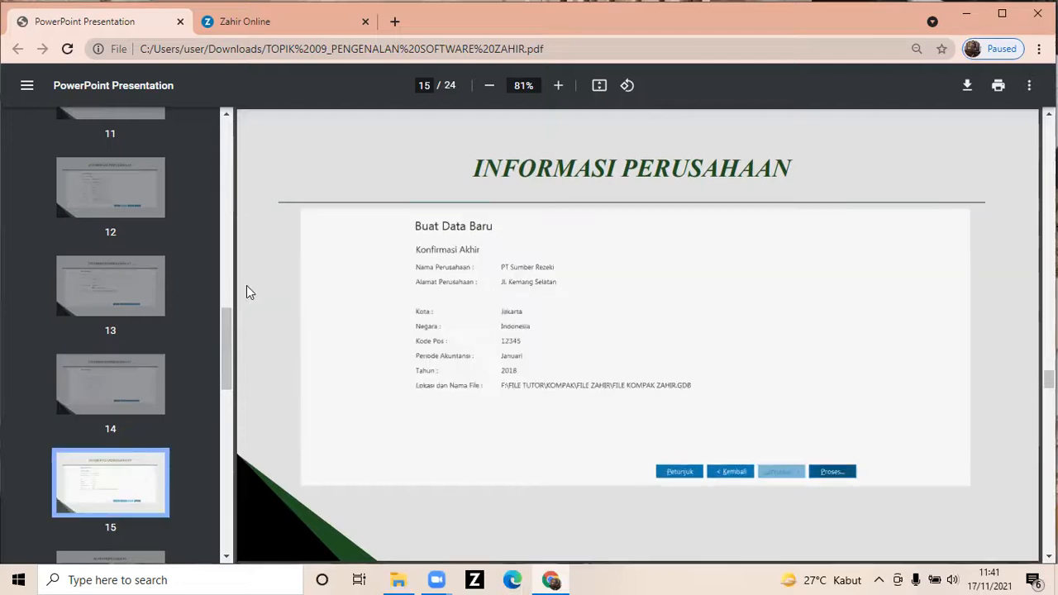
{"action": "left_click_drag", "start_coordinate": [228, 335], "coordinate": [237, 383]}
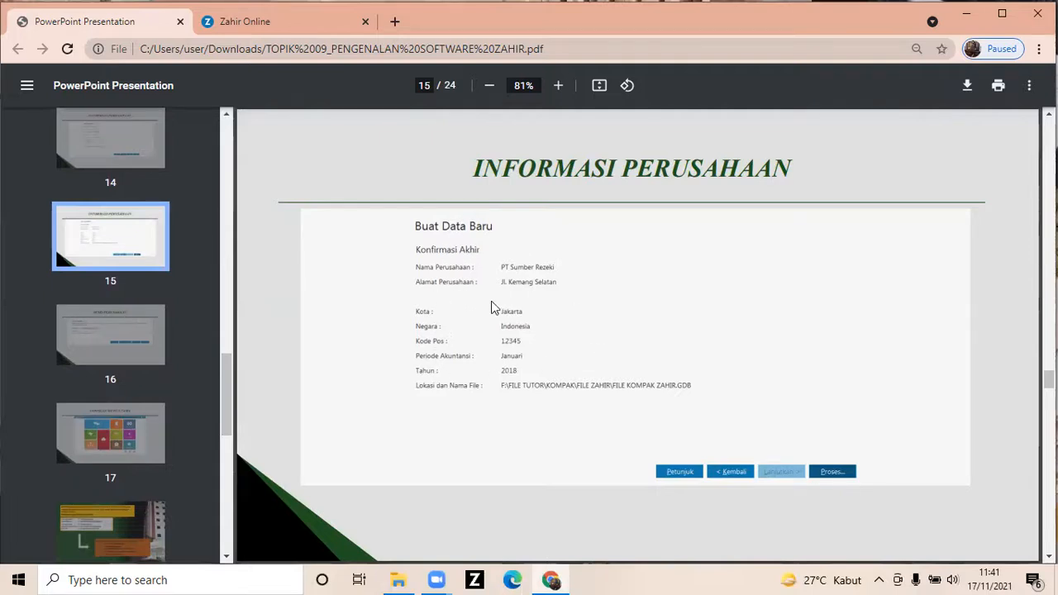
{"action": "left_click", "coordinate": [129, 352]}
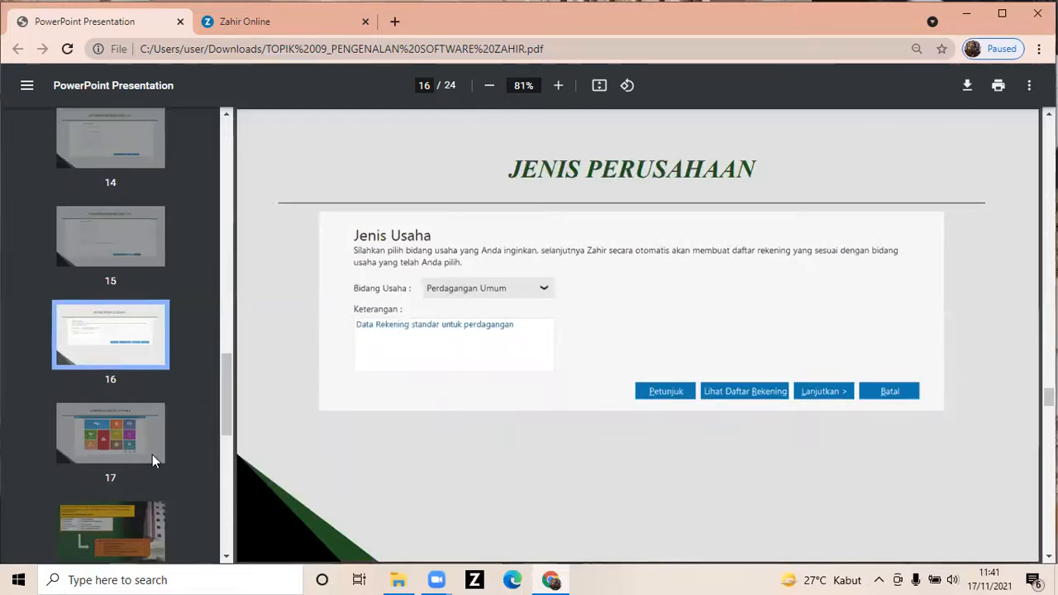
{"action": "left_click", "coordinate": [126, 452]}
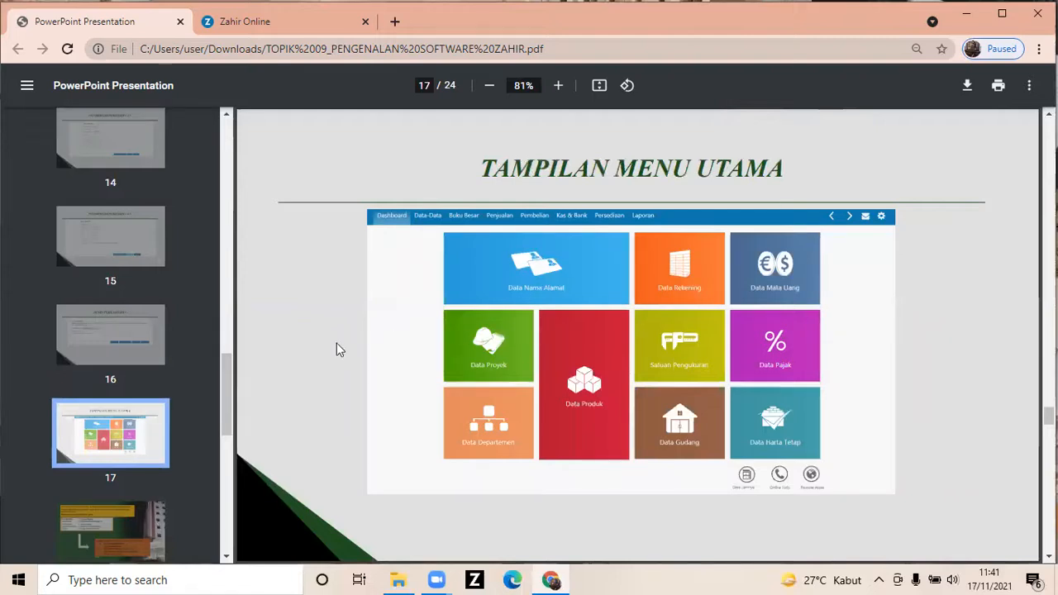
Step: Review slides 18 to 24 on adjusting account codes and entering opening account balances, through to the closing slide
{"action": "scroll", "coordinate": [230, 387], "scroll_direction": "down", "scroll_amount": 4}
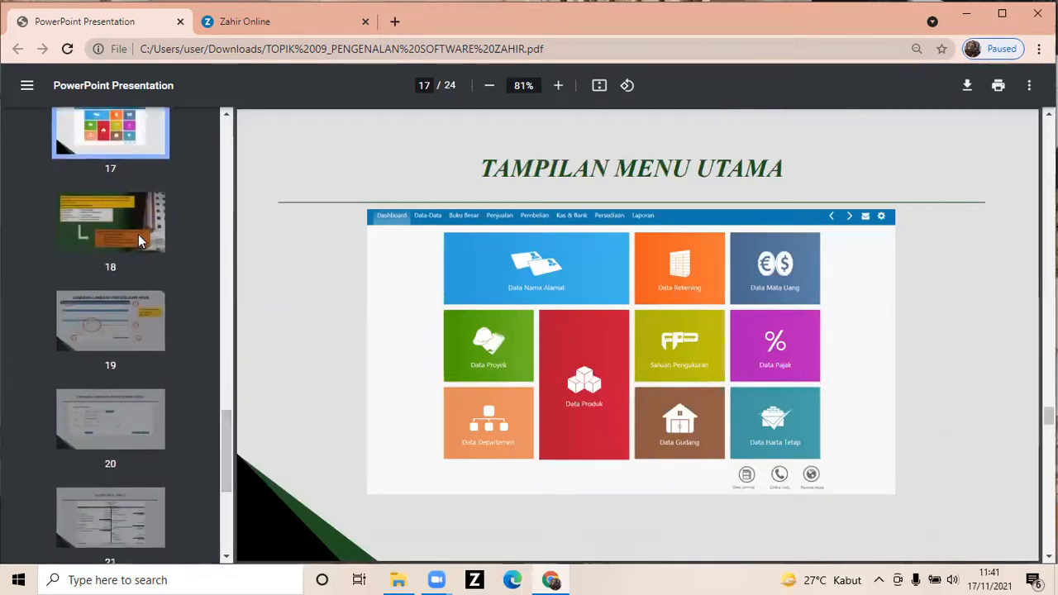
{"action": "left_click", "coordinate": [138, 240]}
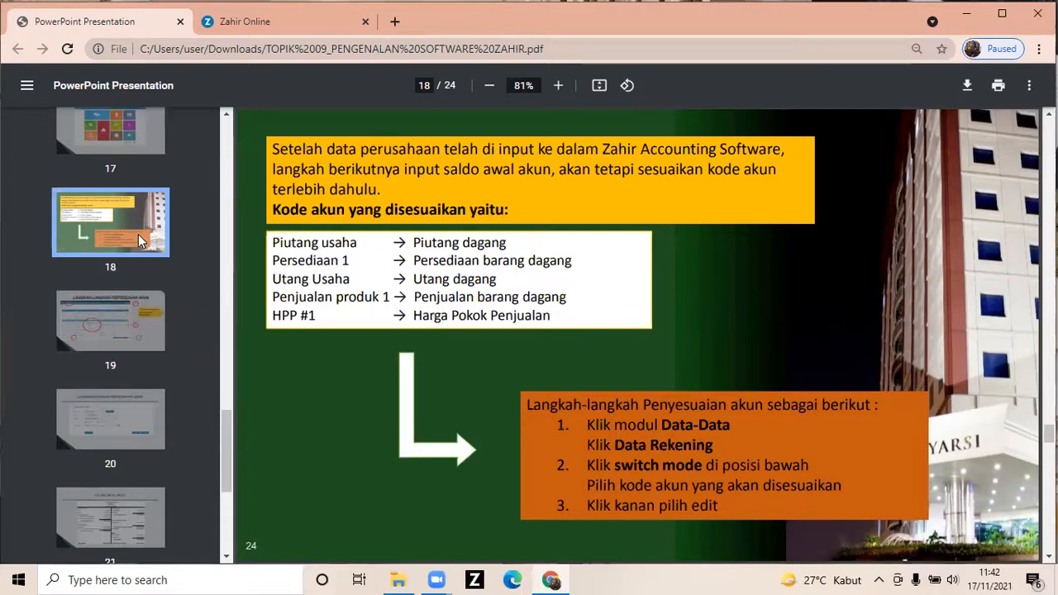
{"action": "left_click", "coordinate": [129, 311]}
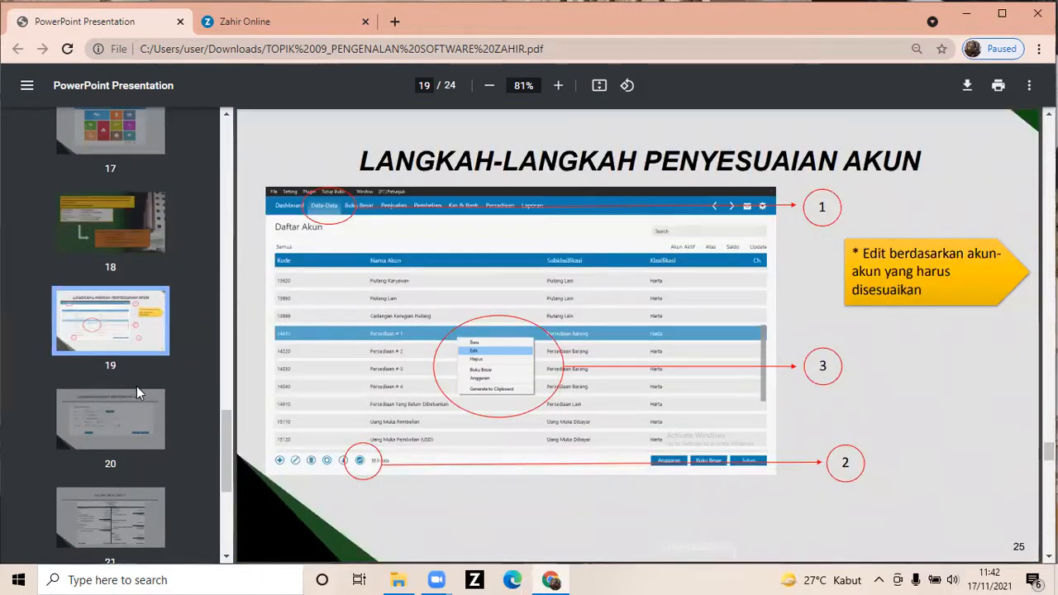
{"action": "left_click", "coordinate": [139, 422]}
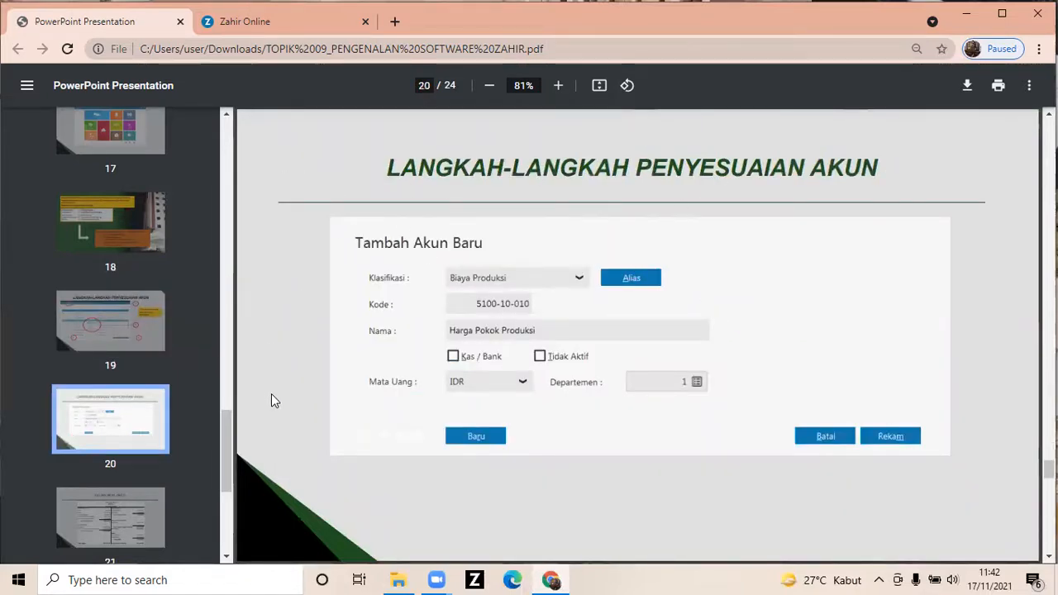
{"action": "left_click_drag", "start_coordinate": [229, 428], "coordinate": [231, 466]}
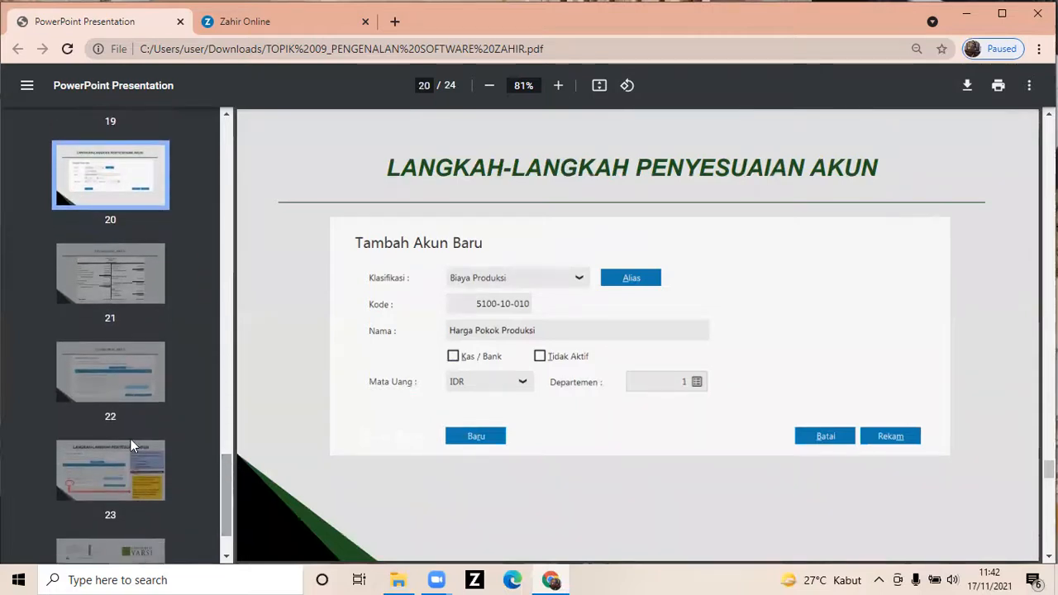
{"action": "left_click", "coordinate": [122, 282]}
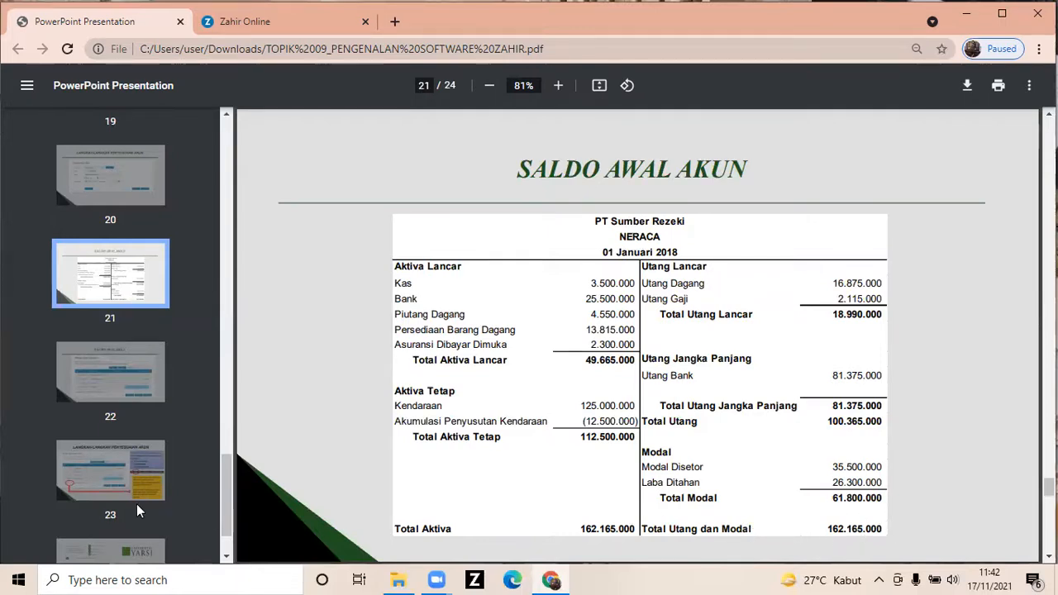
{"action": "left_click", "coordinate": [129, 354]}
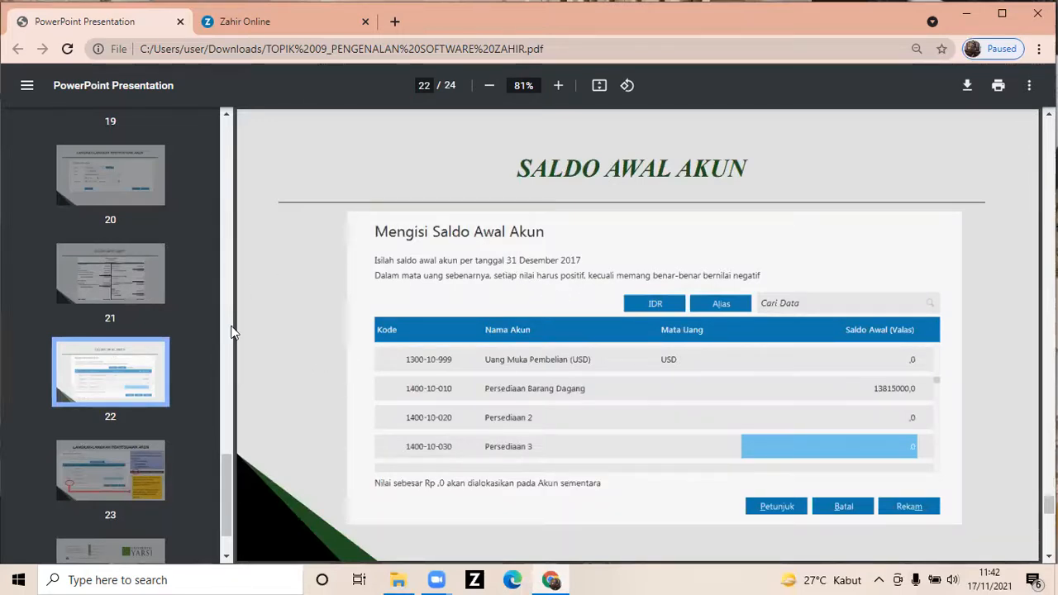
{"action": "left_click", "coordinate": [123, 452]}
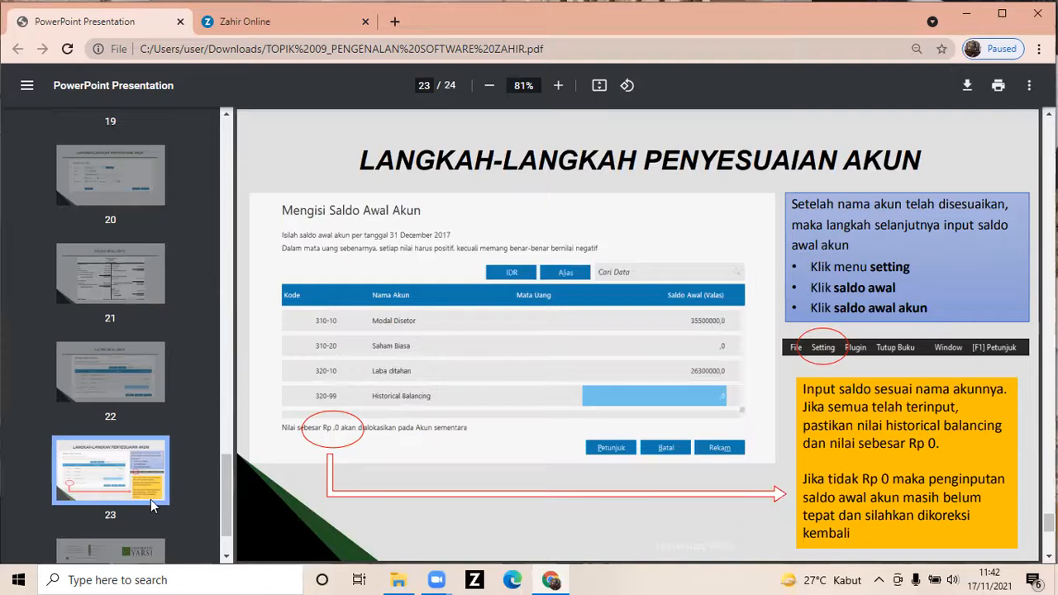
{"action": "left_click", "coordinate": [128, 546]}
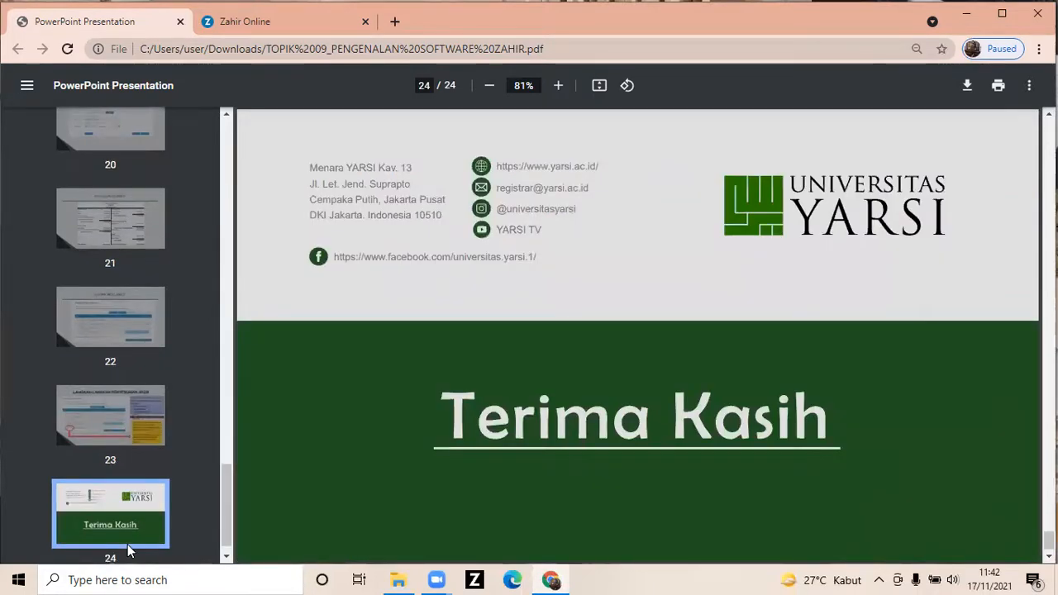
Step: Switch to the Zahir Online login page and try to sign in after completing the account password
{"action": "left_click", "coordinate": [278, 34]}
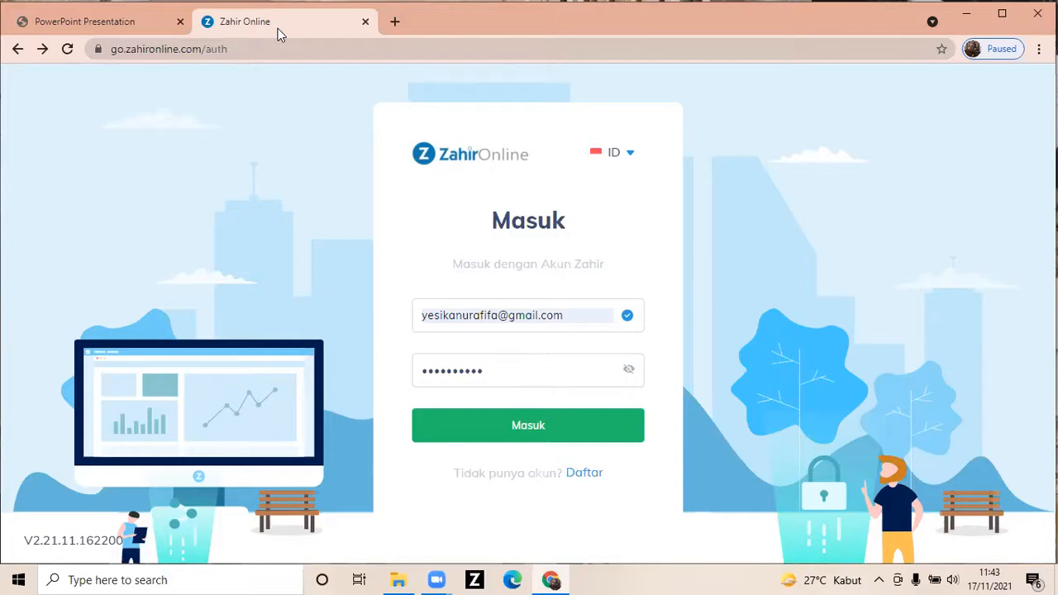
{"action": "type", "text": "••"}
{"action": "key", "text": "Return"}
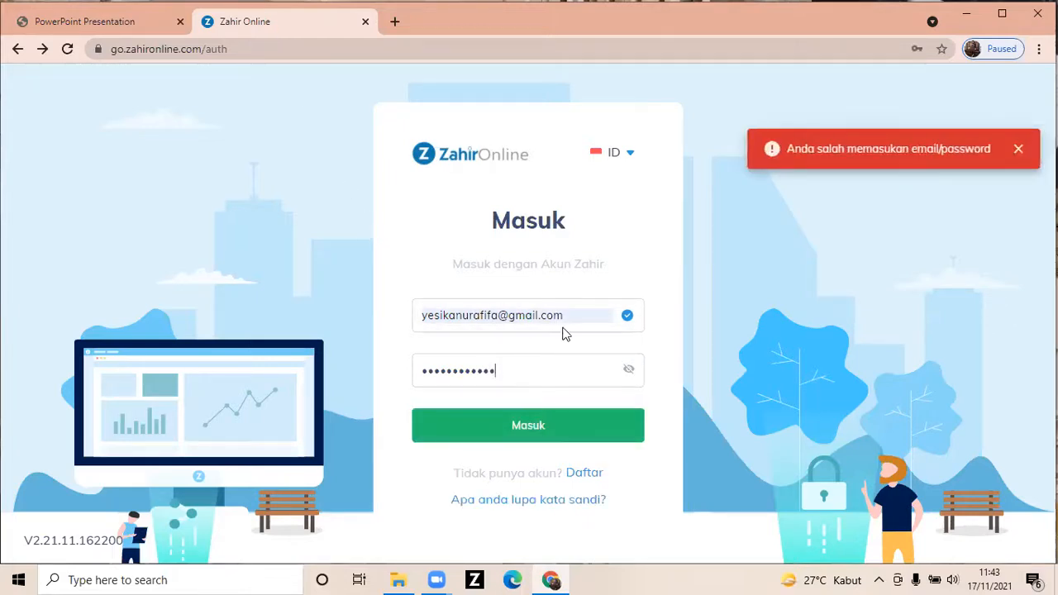
Step: Clear the password field, re-enter the account password and sign in to Zahir Online
{"action": "left_click", "coordinate": [510, 373]}
{"action": "key", "text": "BackSpace"}
{"action": "key", "text": "BackSpace"}
{"action": "key", "text": "BackSpace"}
{"action": "key", "text": "BackSpace"}
{"action": "key", "text": "BackSpace"}
{"action": "key", "text": "BackSpace"}
{"action": "key", "text": "BackSpace"}
{"action": "key", "text": "BackSpace"}
{"action": "key", "text": "BackSpace"}
{"action": "key", "text": "BackSpace"}
{"action": "key", "text": "BackSpace"}
{"action": "key", "text": "BackSpace"}
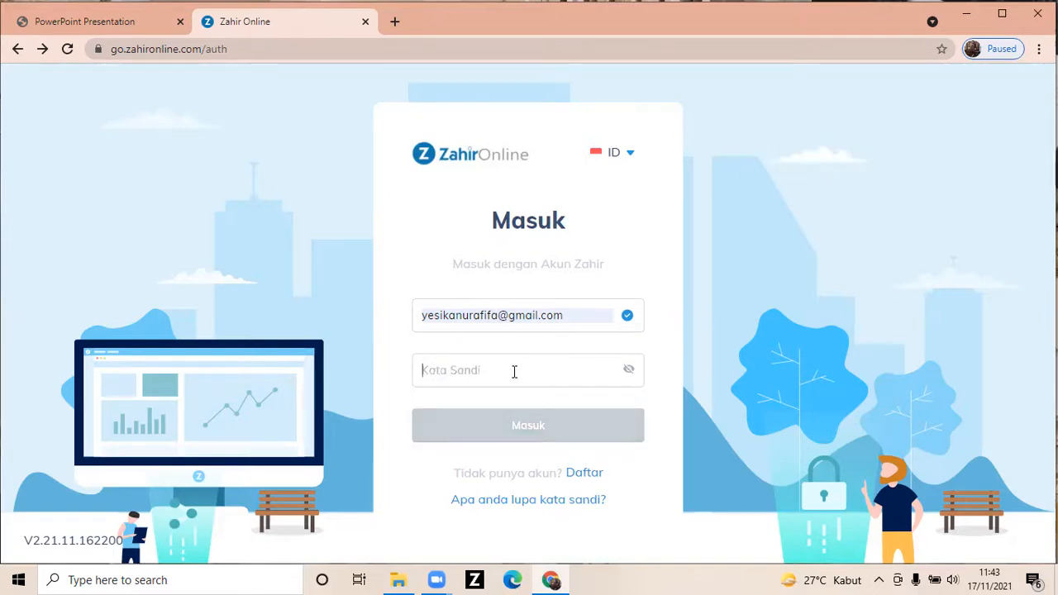
{"action": "type", "text": "••••••"}
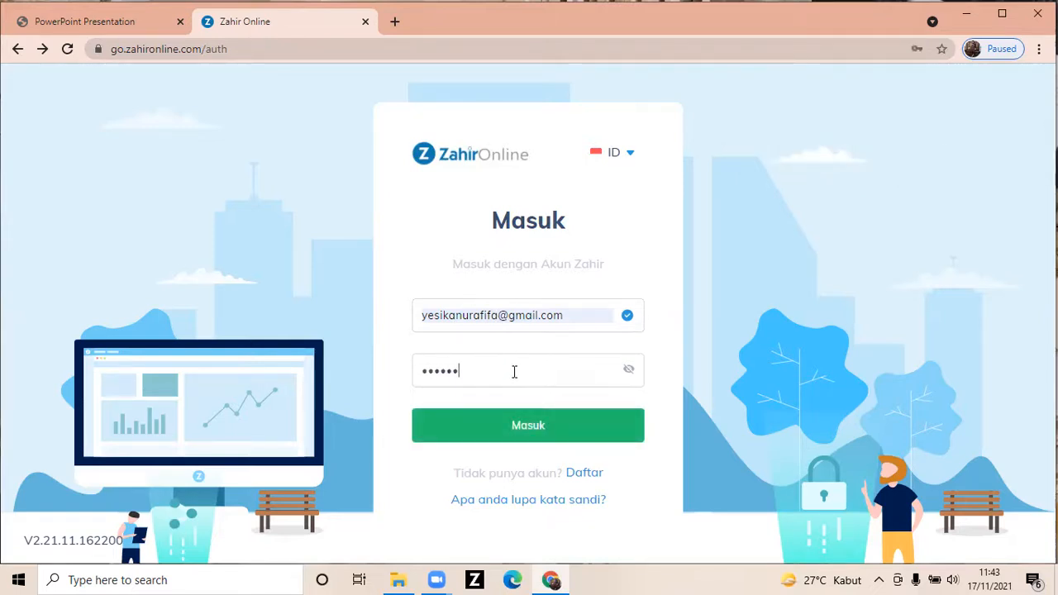
{"action": "type", "text": "••••"}
{"action": "key", "text": "Return"}
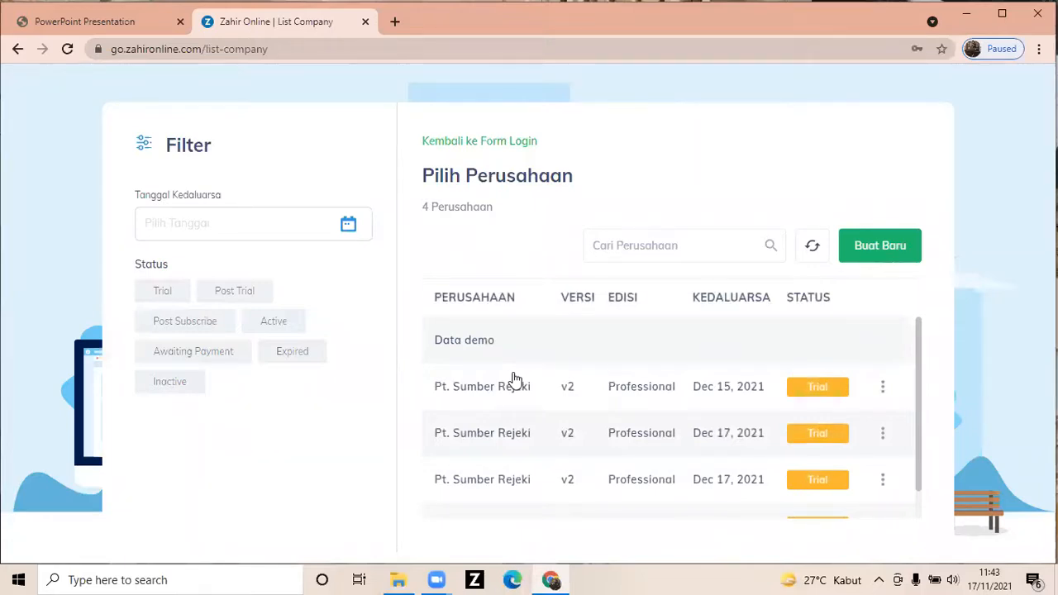
Step: Start a new company named "Pt. Sumber Rejeki" with the business type Perdagangan dan Distribusi
{"action": "left_click", "coordinate": [872, 252]}
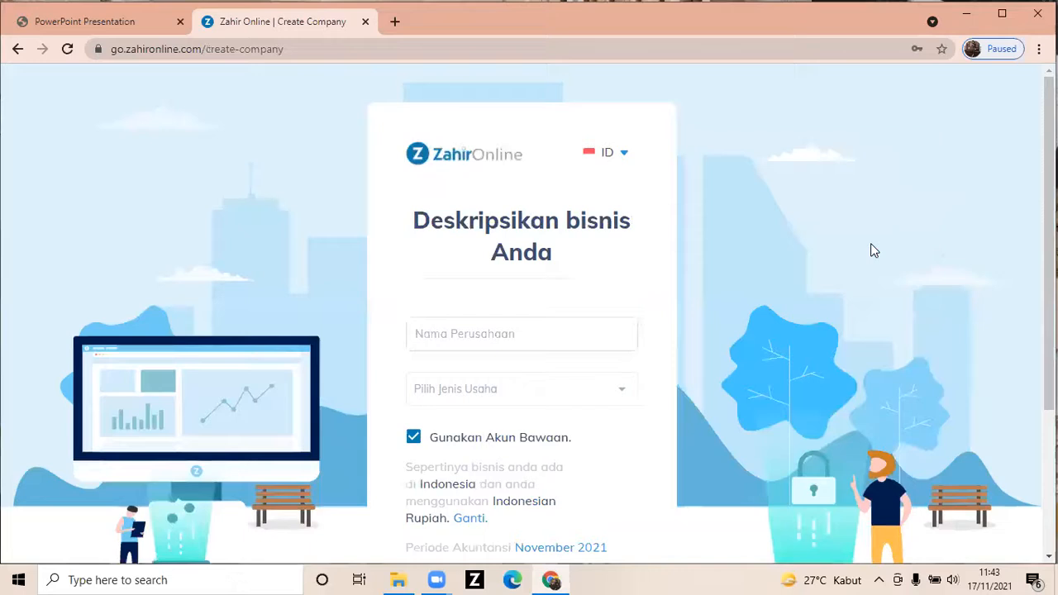
{"action": "left_click", "coordinate": [478, 333]}
{"action": "type", "text": "Pt. S"}
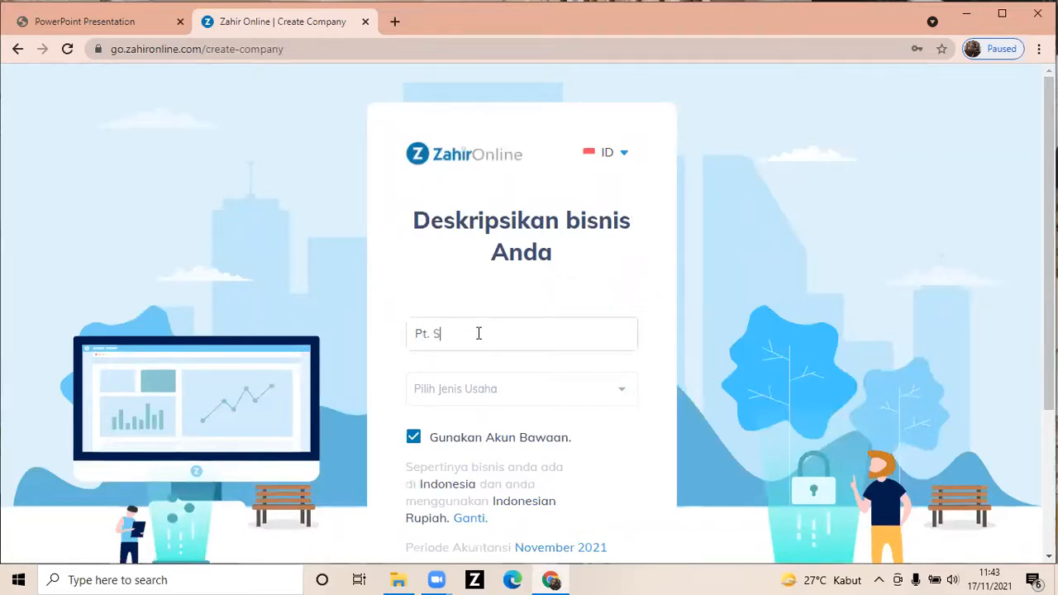
{"action": "type", "text": "umber Rejeki"}
{"action": "left_click", "coordinate": [626, 395]}
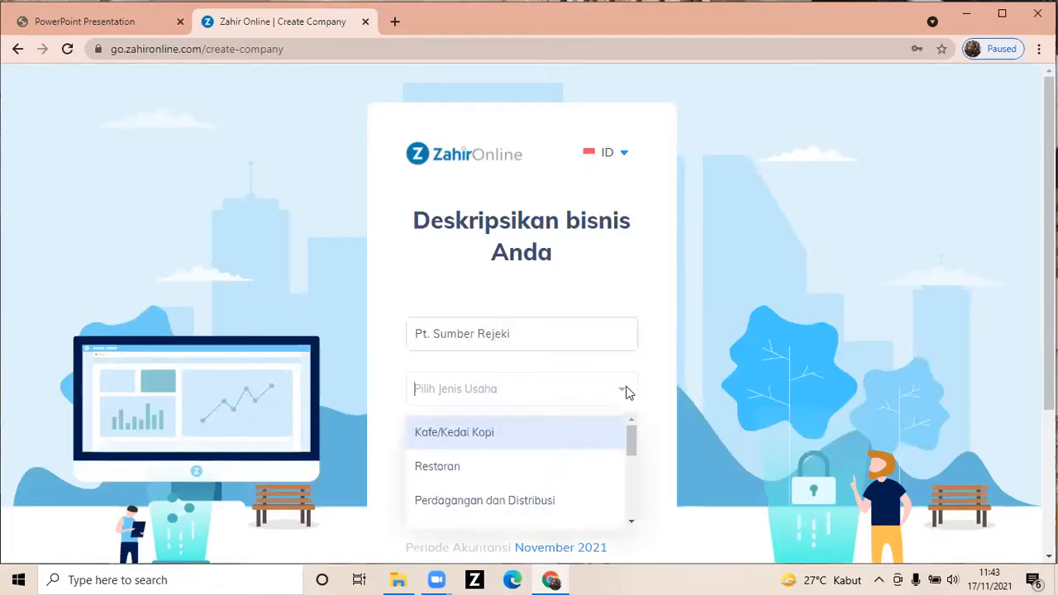
{"action": "left_click", "coordinate": [577, 503]}
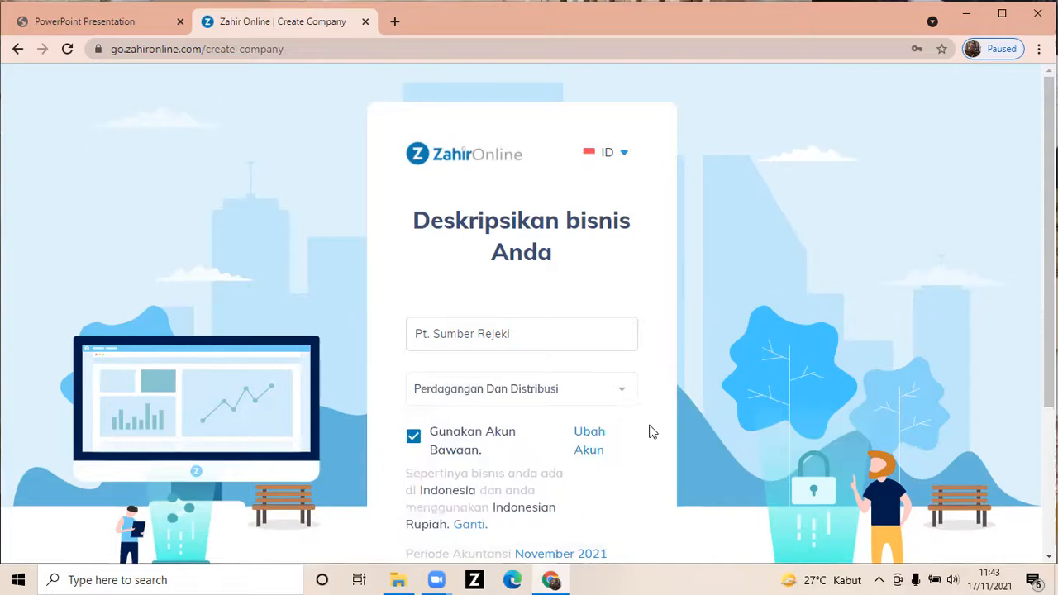
Step: Set the company's accounting period to run from Januari to December 2018 and save it
{"action": "scroll", "coordinate": [1048, 248], "scroll_direction": "down", "scroll_amount": 1}
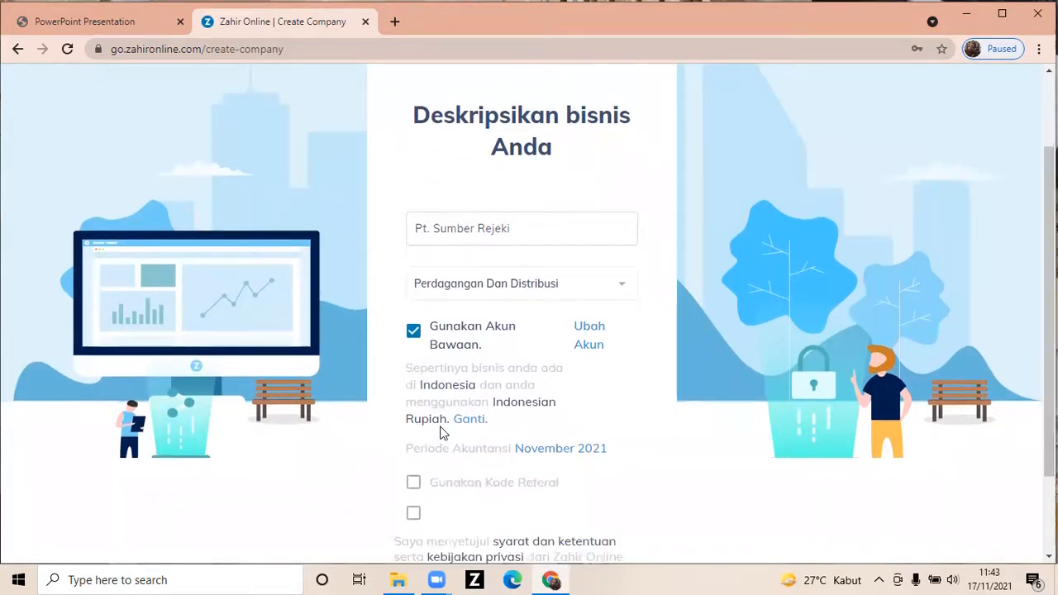
{"action": "left_click", "coordinate": [541, 452]}
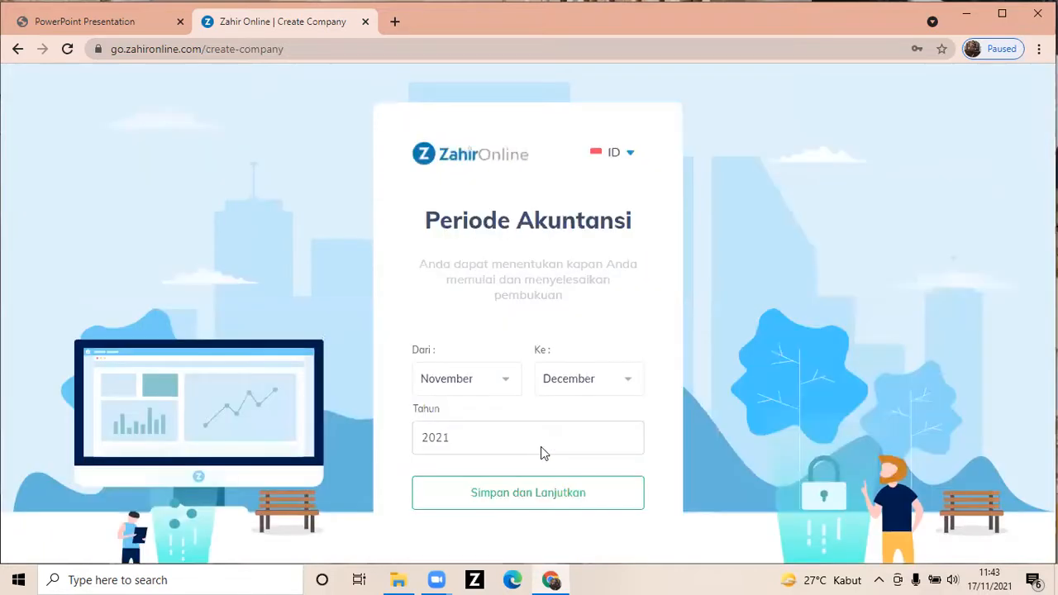
{"action": "left_click", "coordinate": [508, 380]}
{"action": "left_click", "coordinate": [478, 431]}
{"action": "left_click", "coordinate": [475, 442]}
{"action": "key", "text": "BackSpace"}
{"action": "type", "text": "18"}
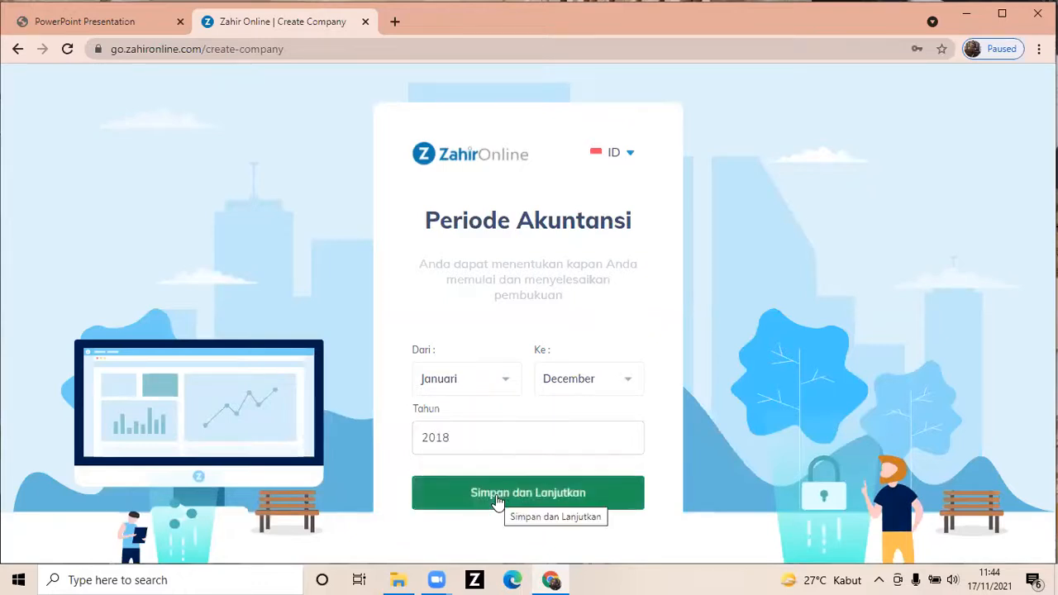
{"action": "left_click", "coordinate": [583, 492]}
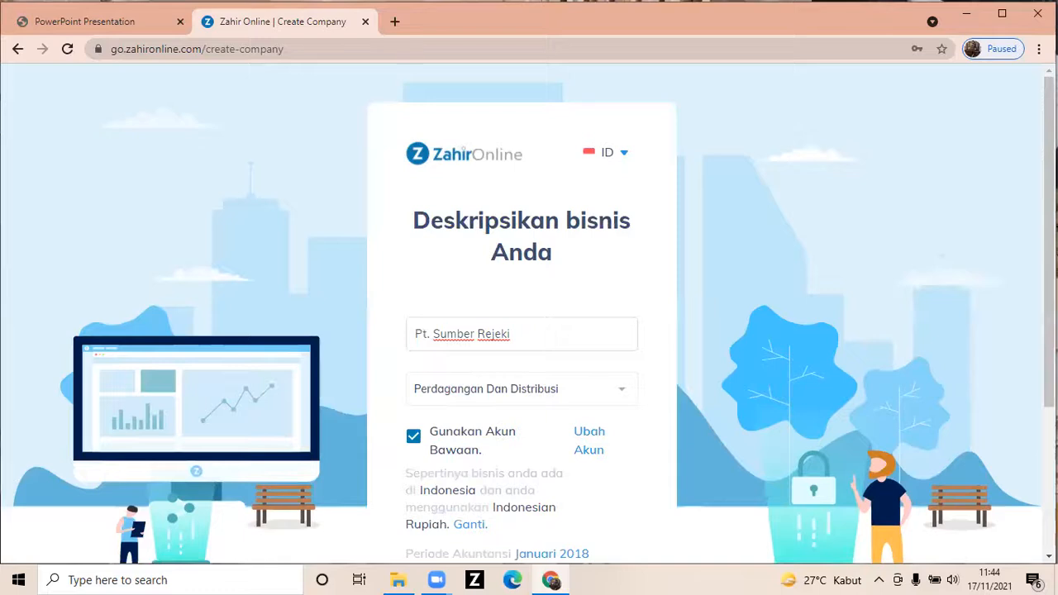
Step: Agree to the terms and privacy policy, save the new company and continue to its dashboard, postponing the offer of help
{"action": "scroll", "coordinate": [1030, 272], "scroll_direction": "down", "scroll_amount": 1}
{"action": "scroll", "coordinate": [555, 406], "scroll_direction": "down", "scroll_amount": 1}
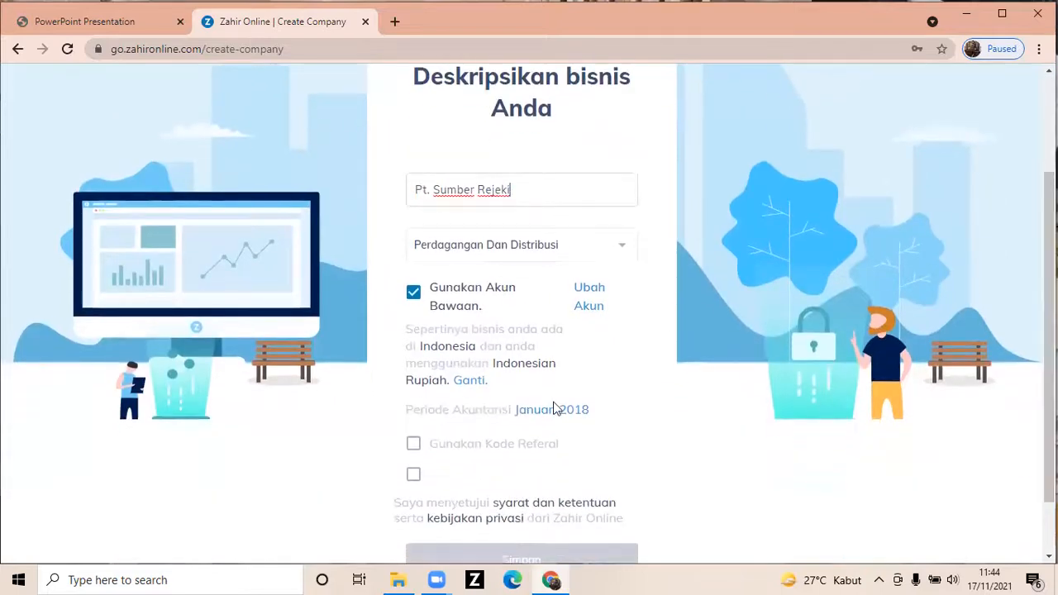
{"action": "left_click", "coordinate": [411, 474]}
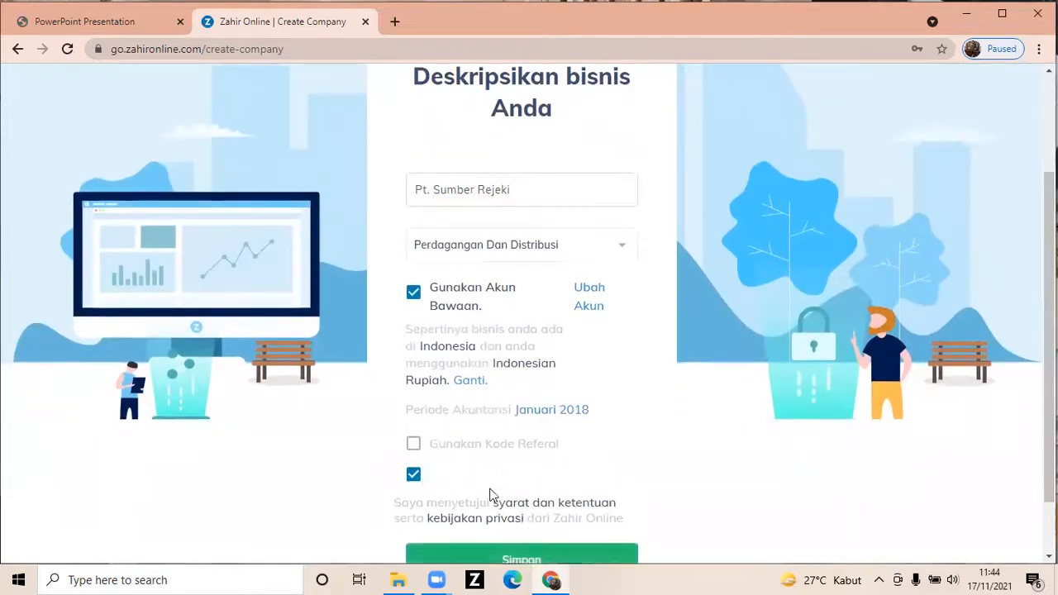
{"action": "left_click", "coordinate": [468, 554]}
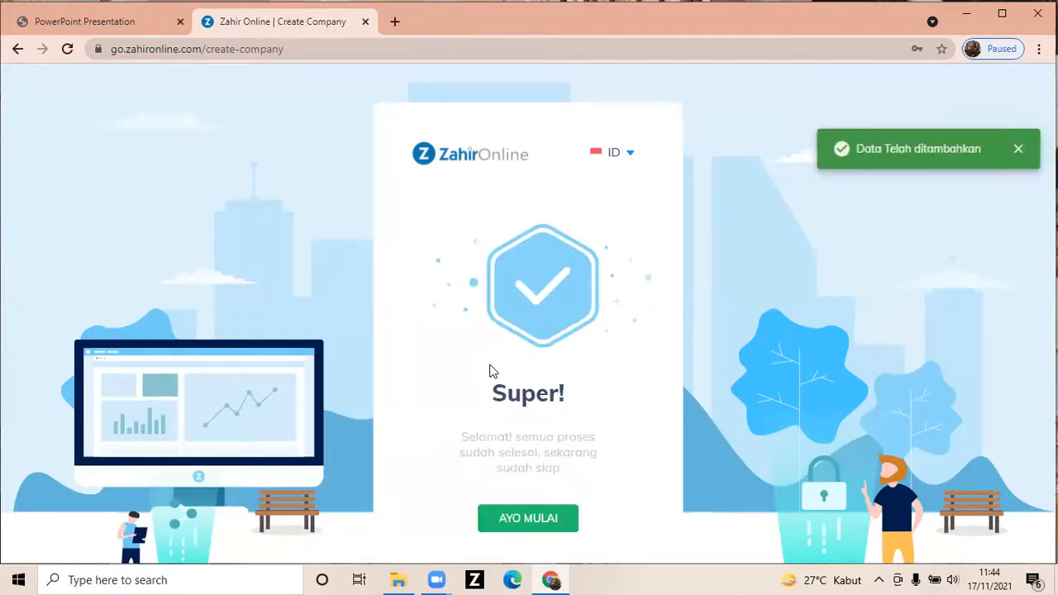
{"action": "left_click", "coordinate": [526, 519]}
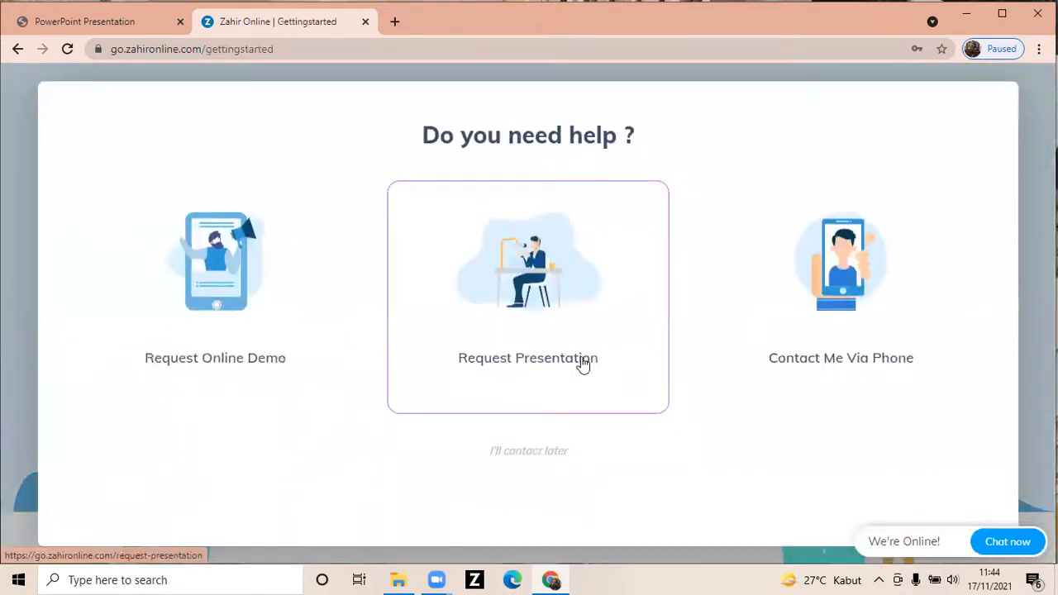
{"action": "left_click", "coordinate": [532, 453]}
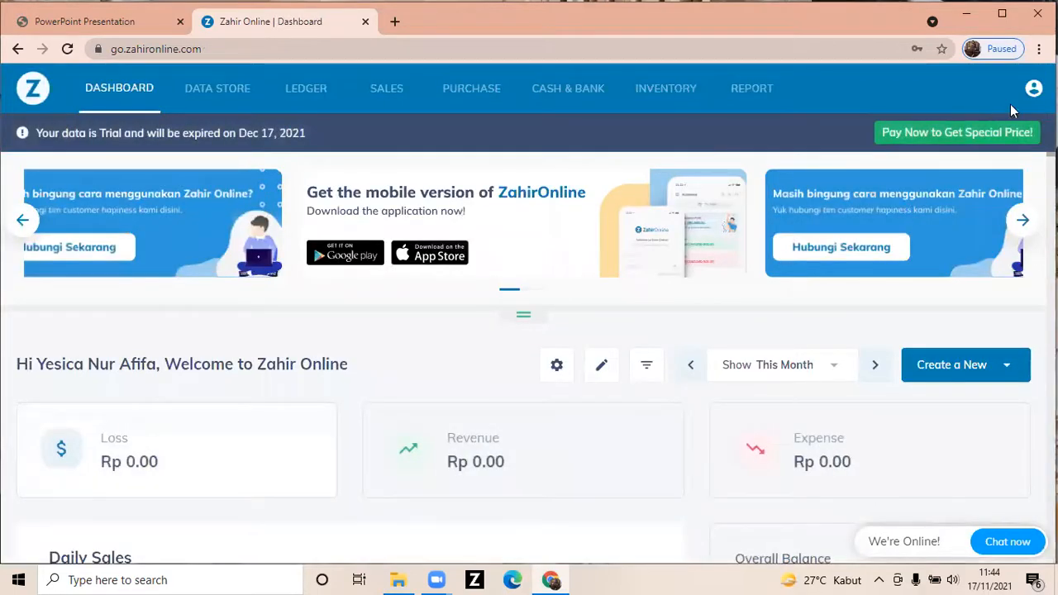
Step: Switch the application's display language to Indonesian
{"action": "left_click", "coordinate": [1035, 88]}
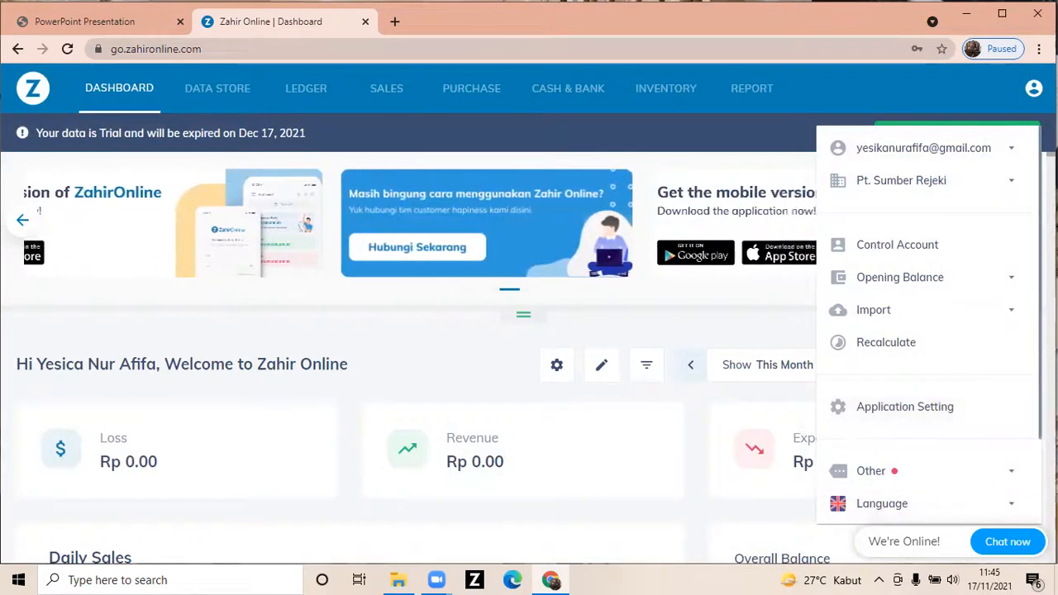
{"action": "scroll", "coordinate": [929, 323], "scroll_direction": "down", "scroll_amount": 1}
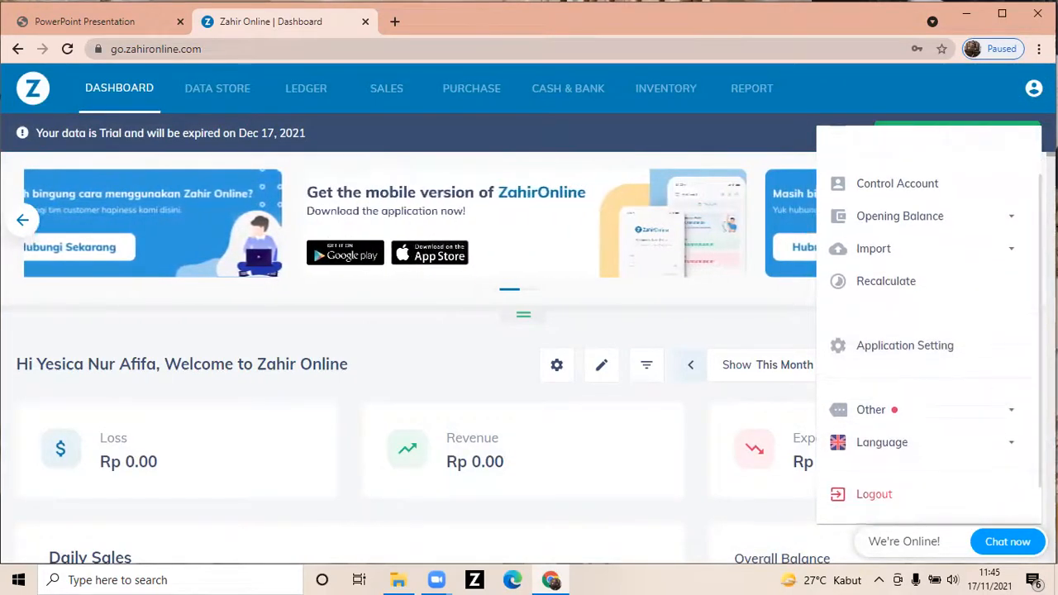
{"action": "left_click", "coordinate": [1010, 445]}
{"action": "left_click", "coordinate": [984, 477]}
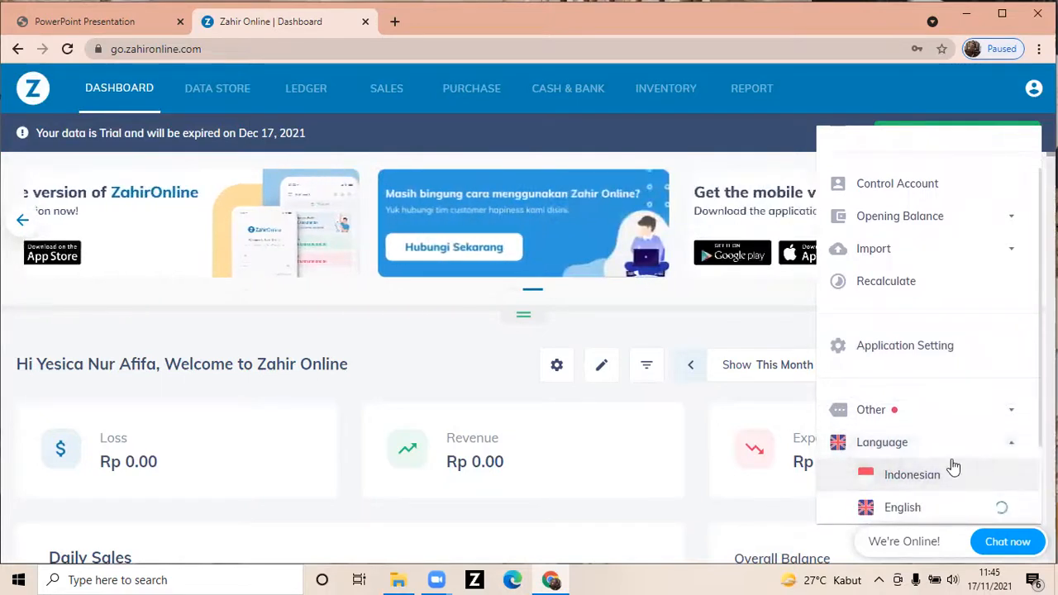
{"action": "left_click", "coordinate": [673, 311]}
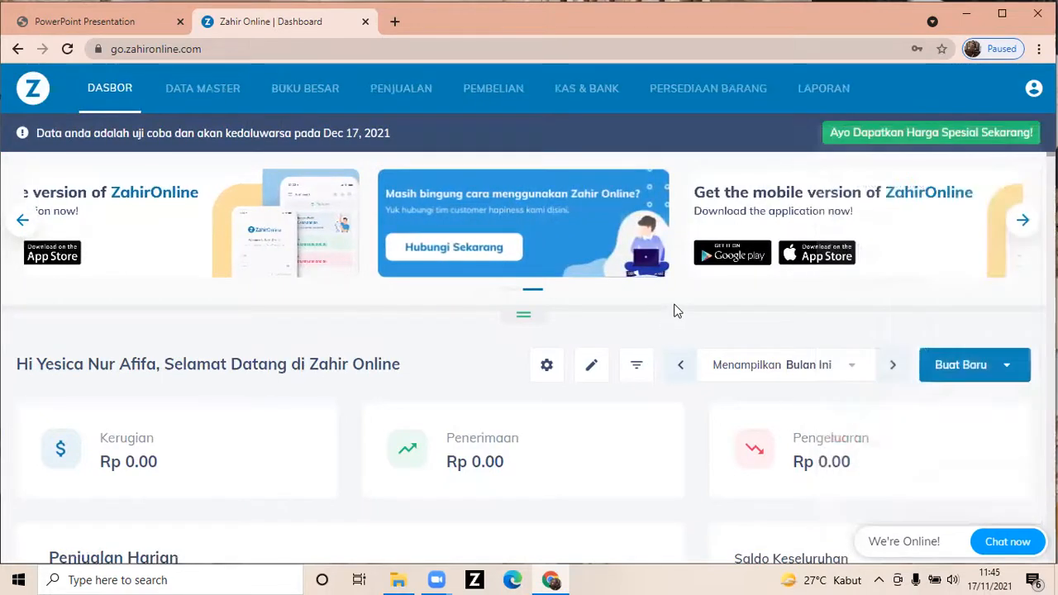
Step: In the master data's account list (Daftar Akun), rename the account "Piutang Usaha" as "Piutang Dagang" and save it
{"action": "left_click", "coordinate": [189, 98]}
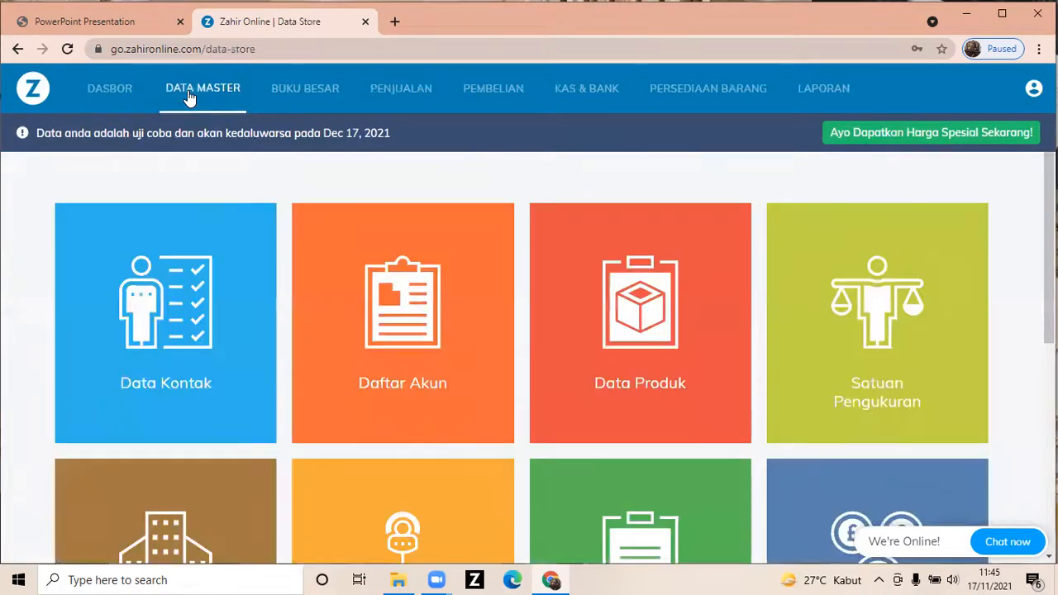
{"action": "left_click", "coordinate": [350, 320]}
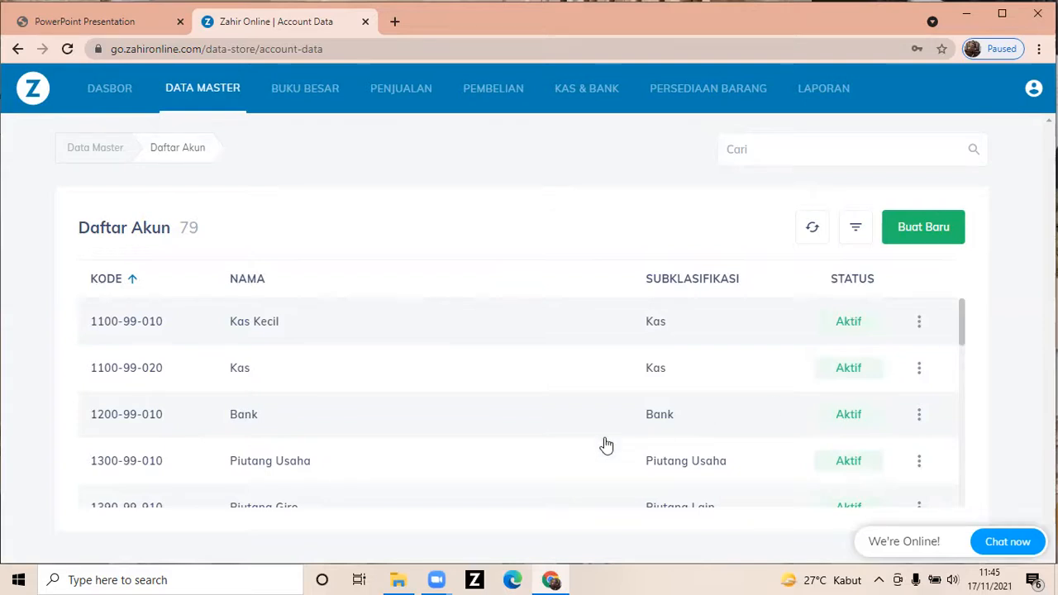
{"action": "right_click", "coordinate": [519, 469]}
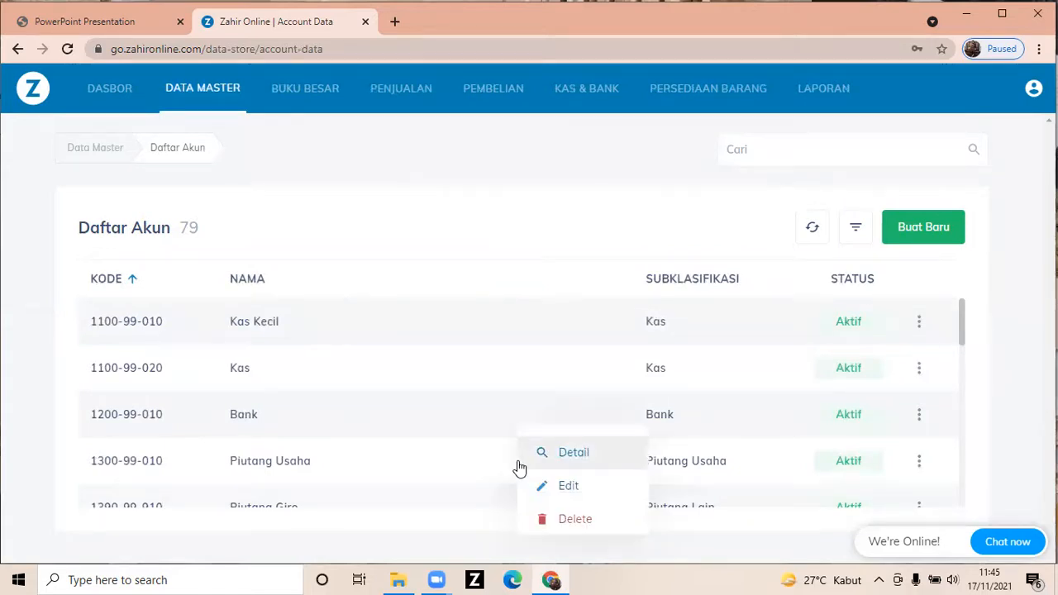
{"action": "left_click", "coordinate": [578, 486]}
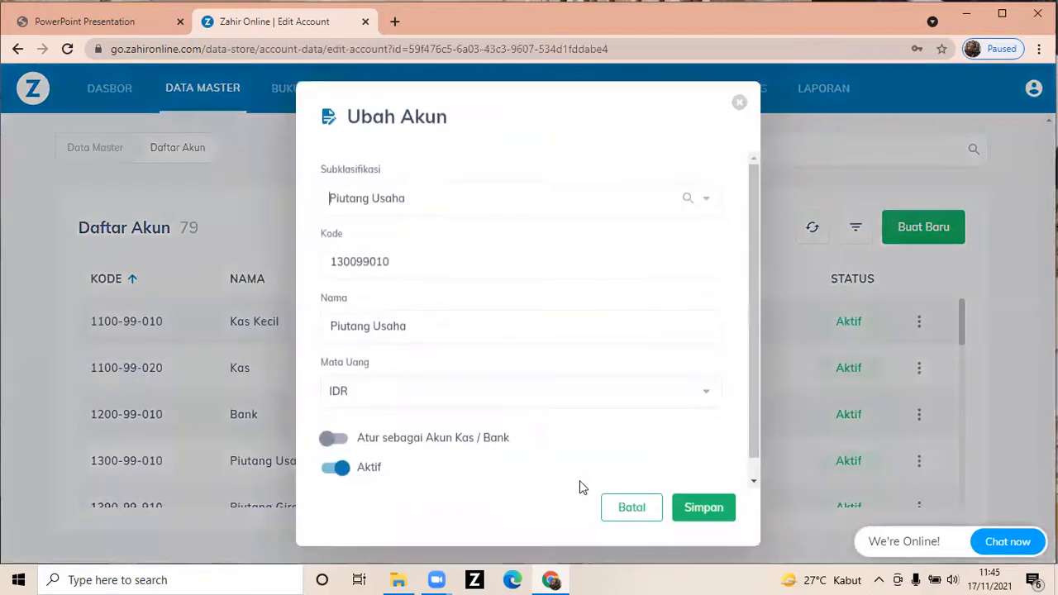
{"action": "key", "text": "BackSpace"}
{"action": "key", "text": "BackSpace"}
{"action": "key", "text": "BackSpace"}
{"action": "key", "text": "BackSpace"}
{"action": "key", "text": "BackSpace"}
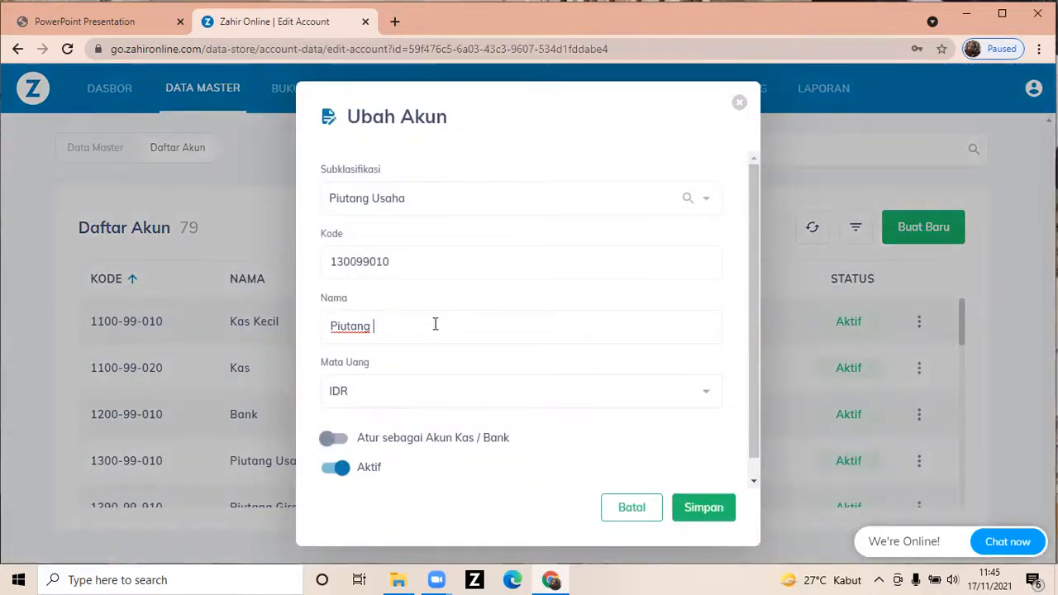
{"action": "type", "text": "Dagang"}
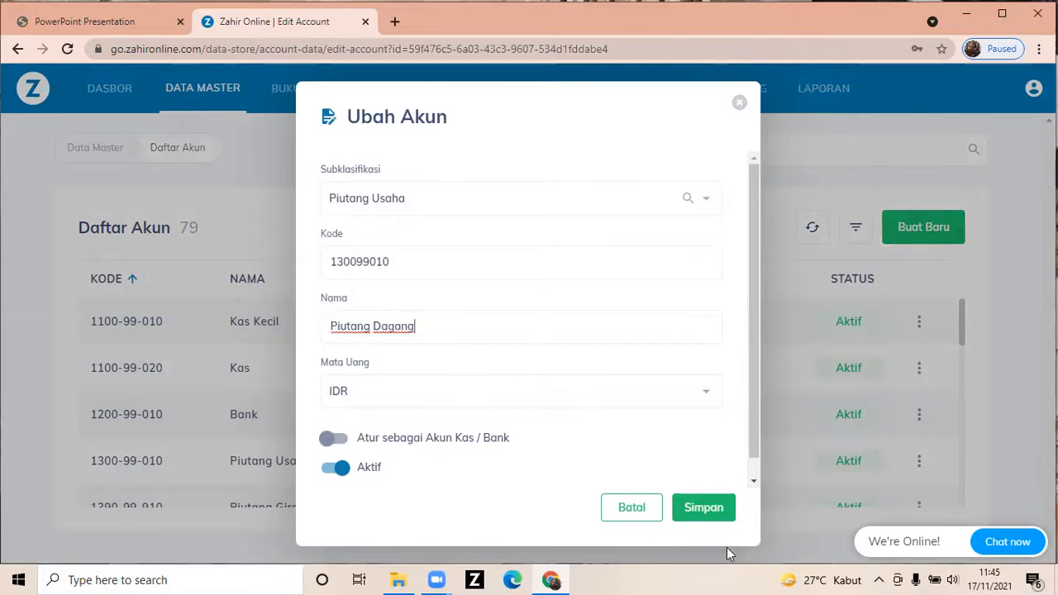
{"action": "left_click", "coordinate": [712, 506]}
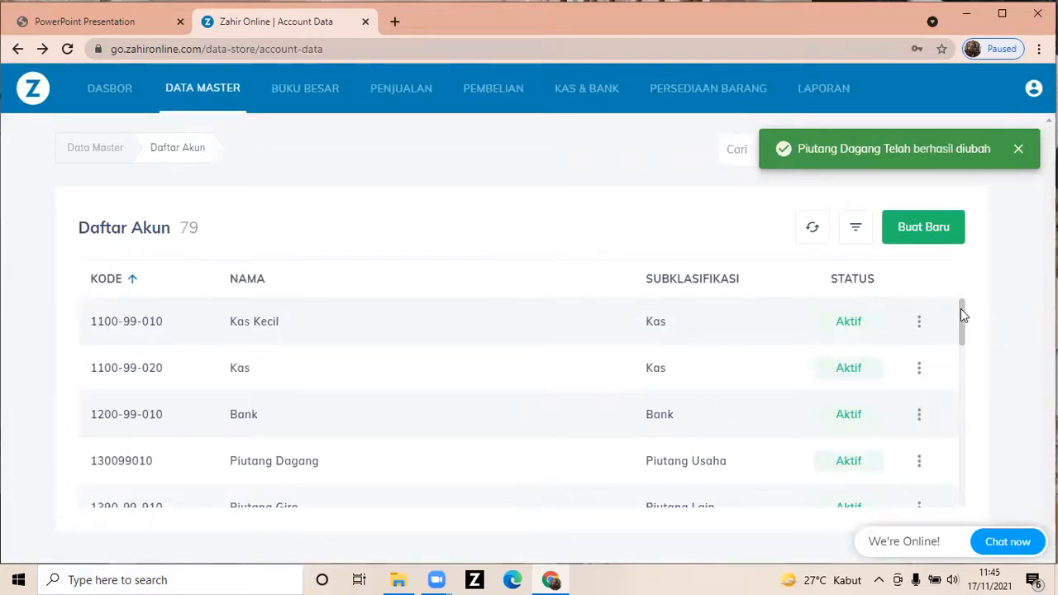
Step: Rename the inventory account "Persediaan" as "Persediaan Barang Dagang" and save it
{"action": "left_click_drag", "start_coordinate": [961, 314], "coordinate": [973, 374]}
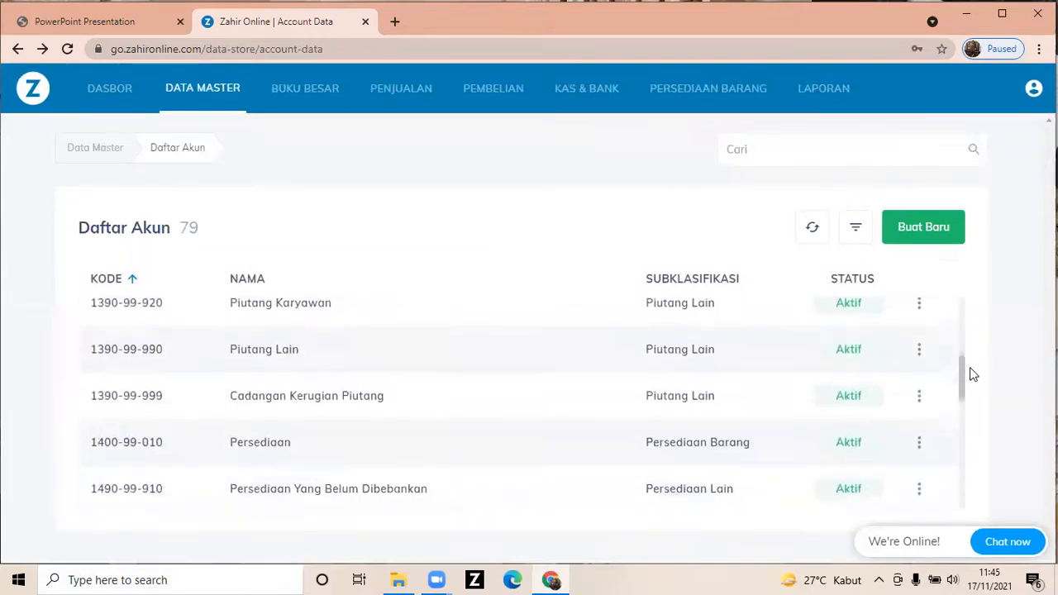
{"action": "right_click", "coordinate": [431, 439]}
{"action": "left_click", "coordinate": [461, 493]}
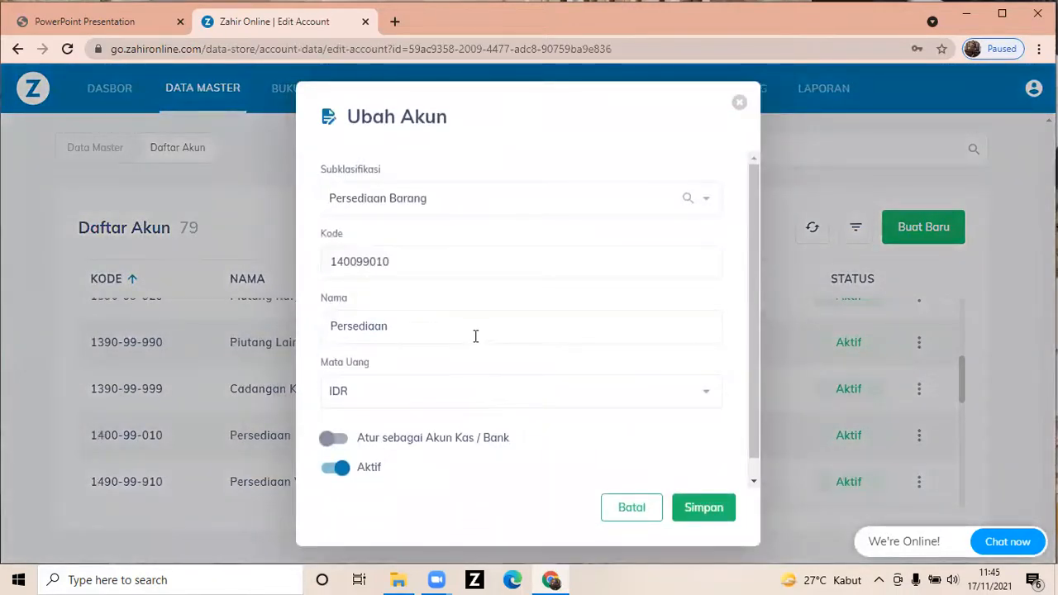
{"action": "type", "text": "rang Dagang"}
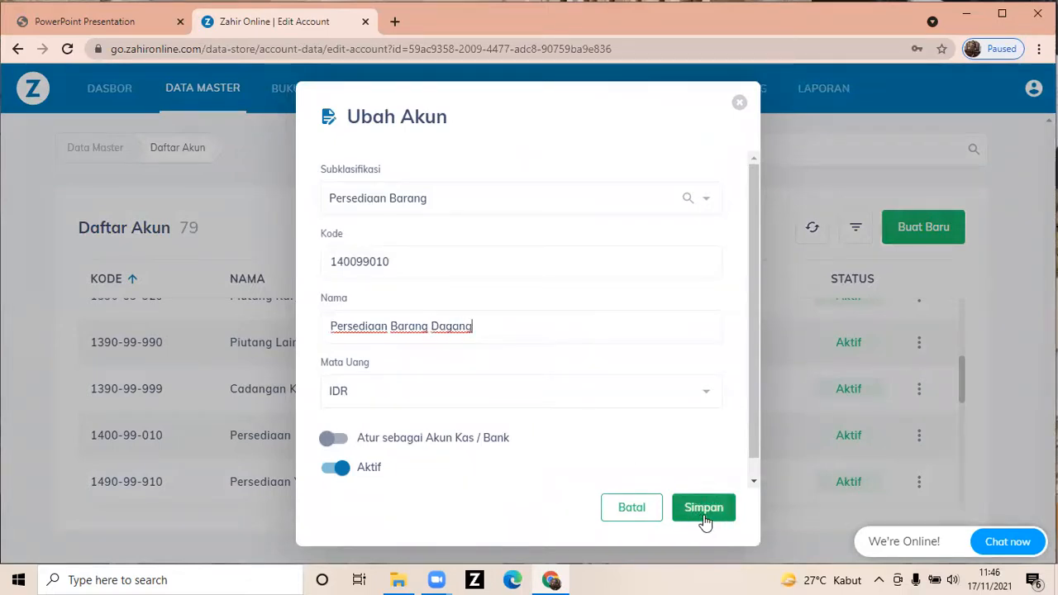
{"action": "left_click", "coordinate": [712, 509]}
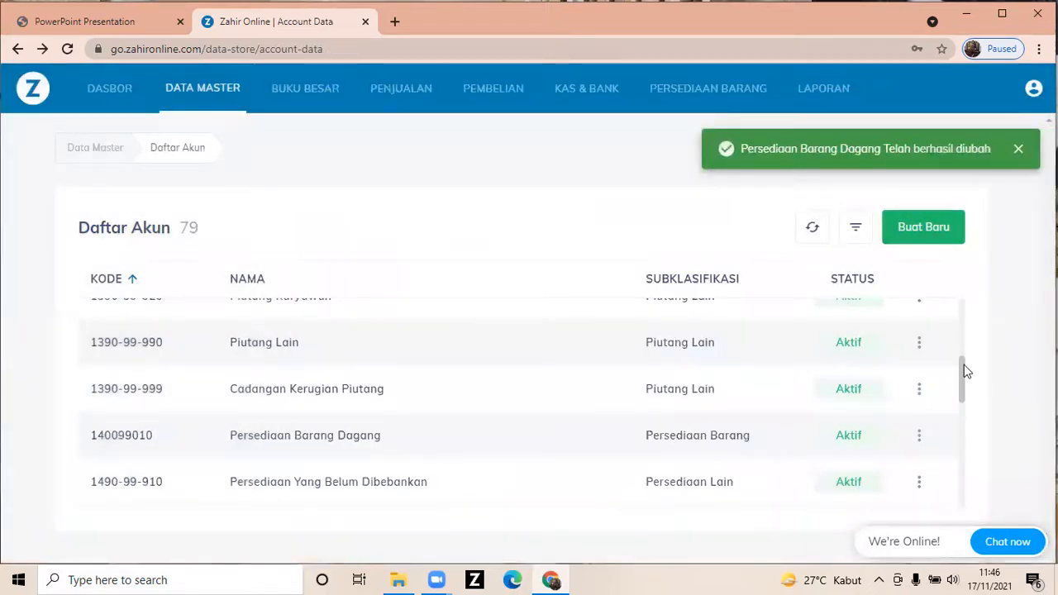
Step: Rename the payables account "Utang Usaha" as "Utang Dagang" and save it
{"action": "mouse_move", "coordinate": [964, 364]}
{"action": "left_mouse_down"}
{"action": "mouse_move", "coordinate": [986, 487]}
{"action": "mouse_move", "coordinate": [987, 448]}
{"action": "mouse_move", "coordinate": [945, 372]}
{"action": "left_mouse_up"}
{"action": "scroll", "coordinate": [949, 390], "scroll_direction": "down", "scroll_amount": 7}
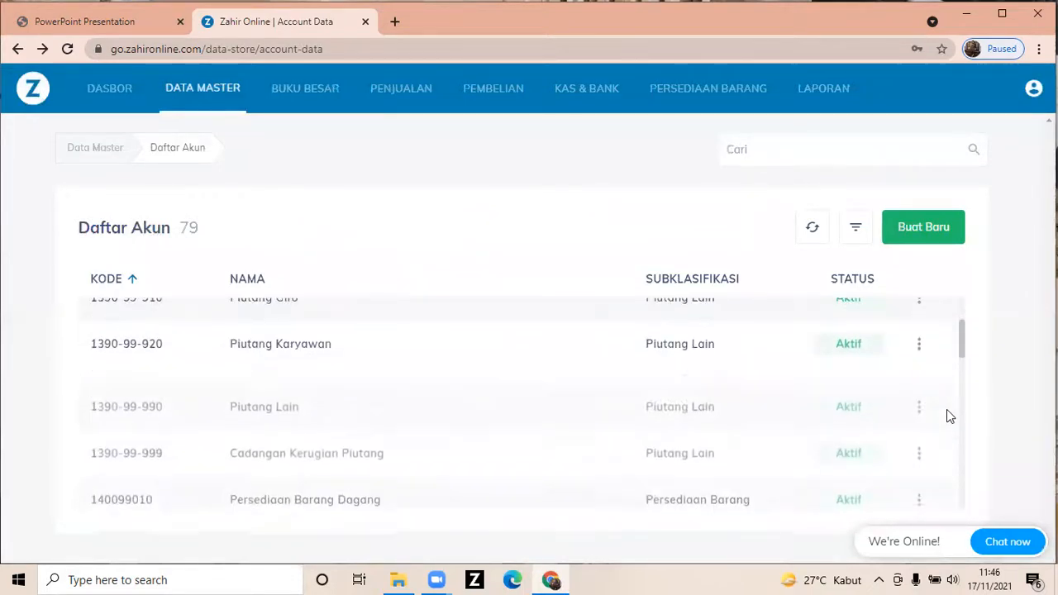
{"action": "scroll", "coordinate": [957, 450], "scroll_direction": "down", "scroll_amount": 5}
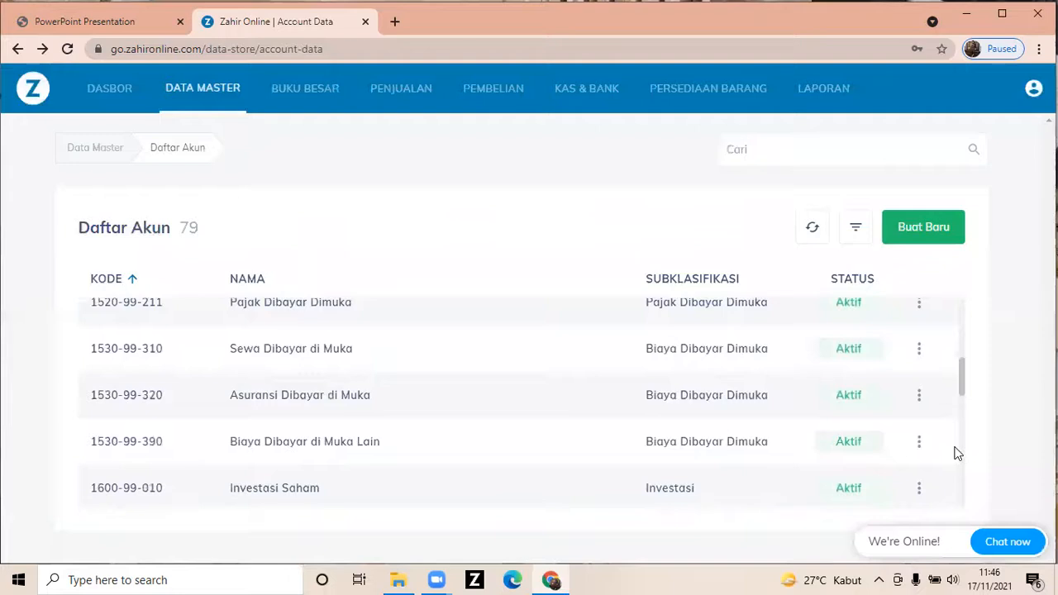
{"action": "scroll", "coordinate": [968, 489], "scroll_direction": "down", "scroll_amount": 6}
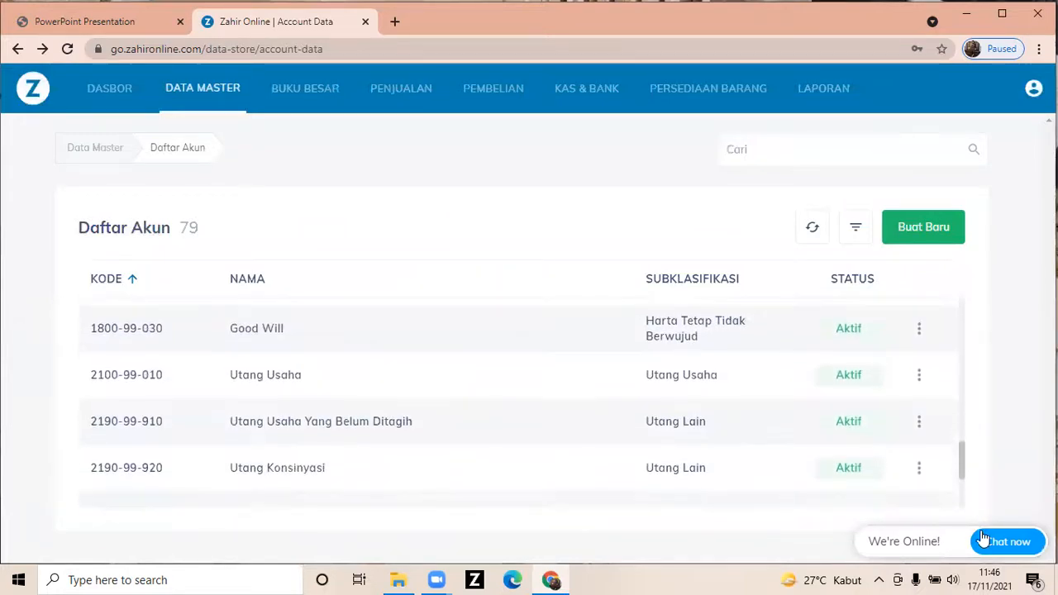
{"action": "right_click", "coordinate": [491, 384]}
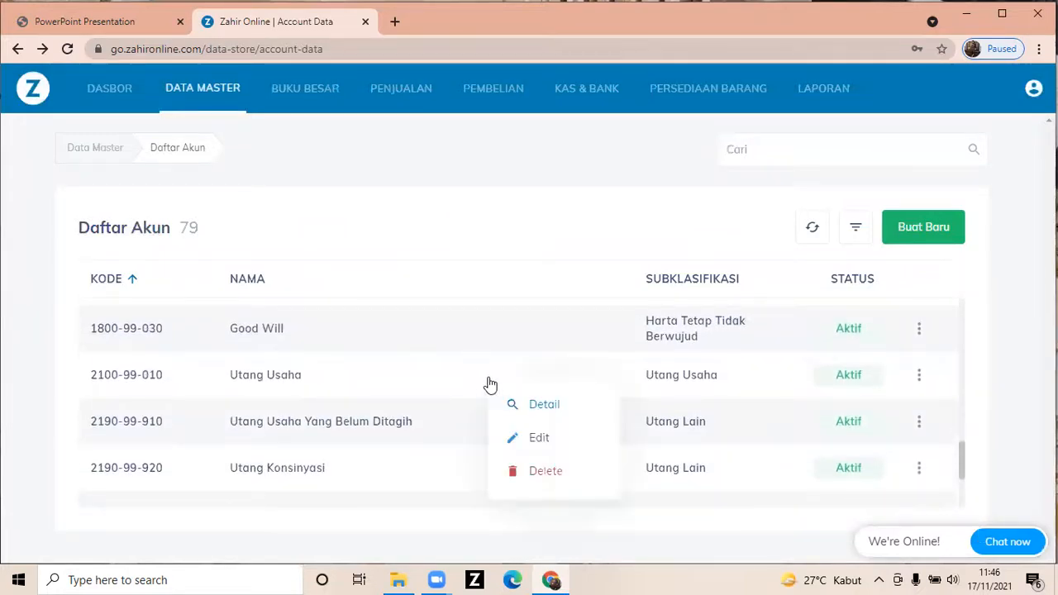
{"action": "left_click", "coordinate": [528, 440]}
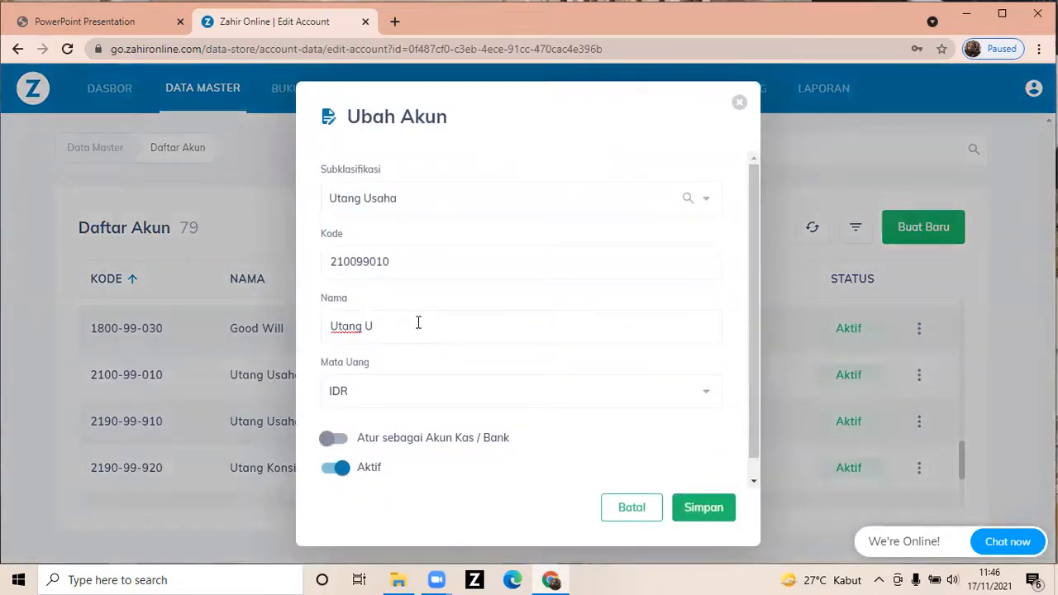
{"action": "type", "text": "agn"}
{"action": "key", "text": "BackSpace"}
{"action": "type", "text": "ang"}
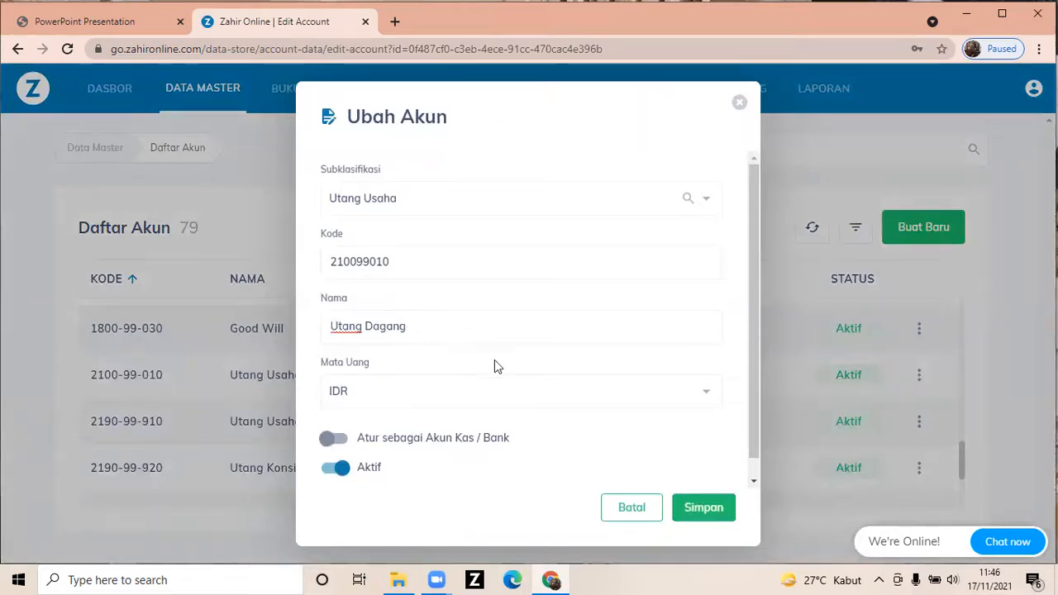
{"action": "left_click", "coordinate": [707, 514]}
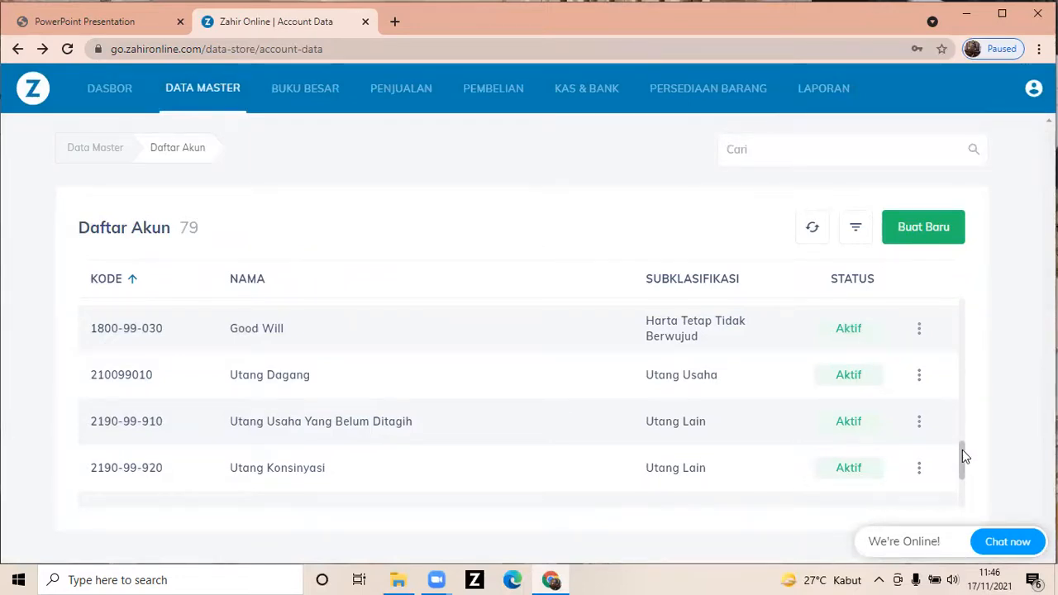
Step: Search the account list for "penju", rename the sales account "Penjualan Produk" as "Penjualan Barang" and save it
{"action": "left_click_drag", "start_coordinate": [962, 452], "coordinate": [966, 496]}
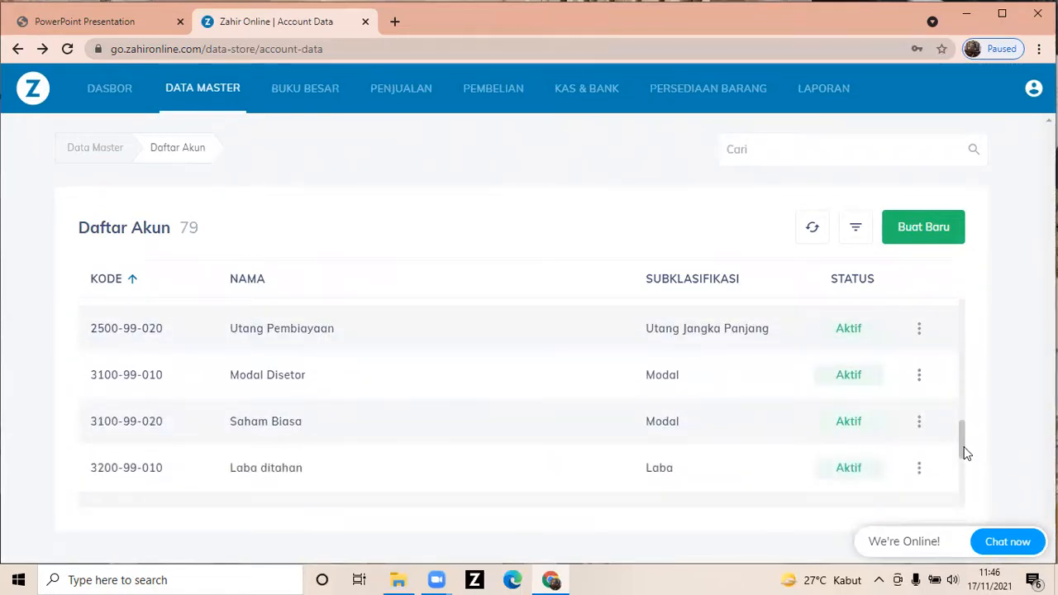
{"action": "left_click_drag", "start_coordinate": [963, 447], "coordinate": [984, 555]}
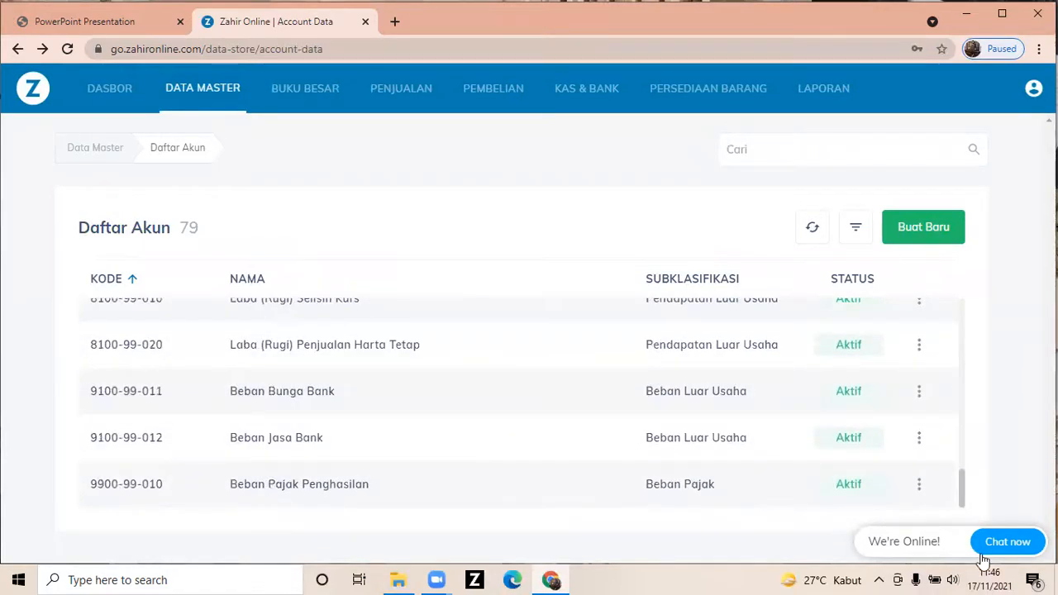
{"action": "left_click", "coordinate": [856, 155]}
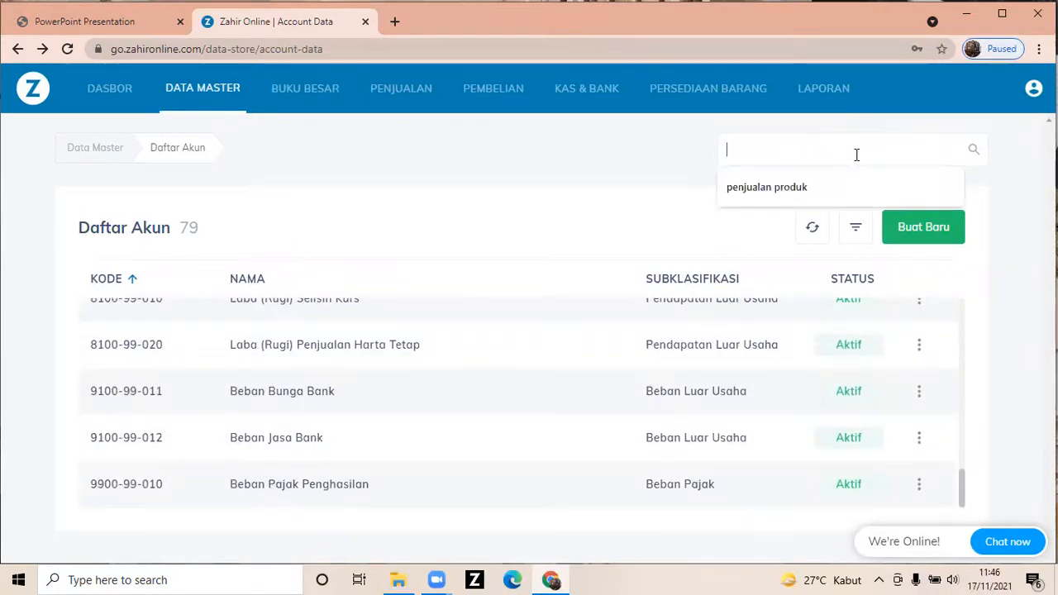
{"action": "type", "text": "penju"}
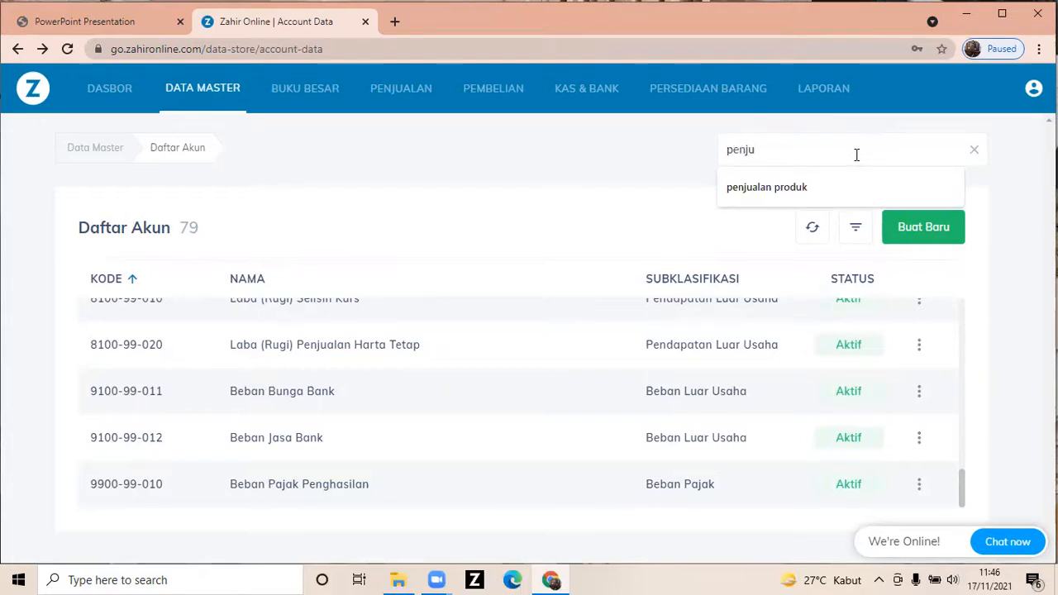
{"action": "left_click", "coordinate": [848, 193]}
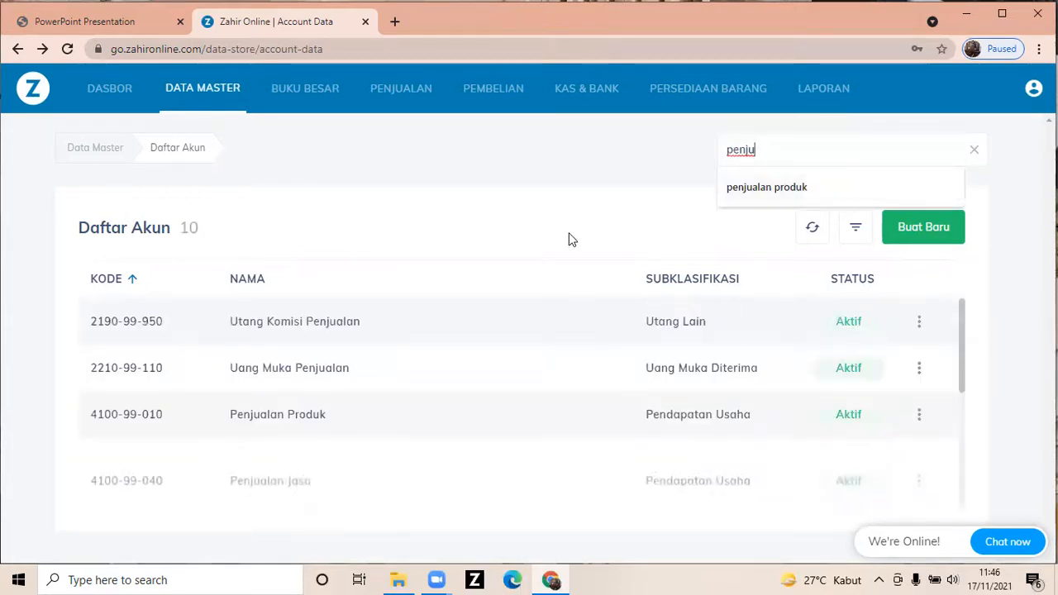
{"action": "right_click", "coordinate": [358, 427]}
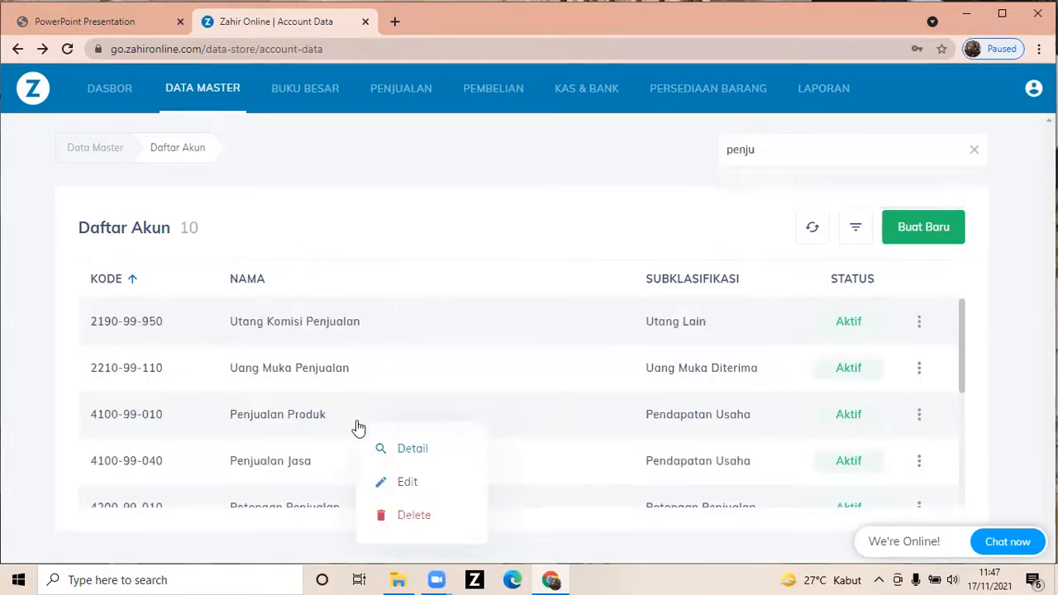
{"action": "left_click", "coordinate": [406, 488]}
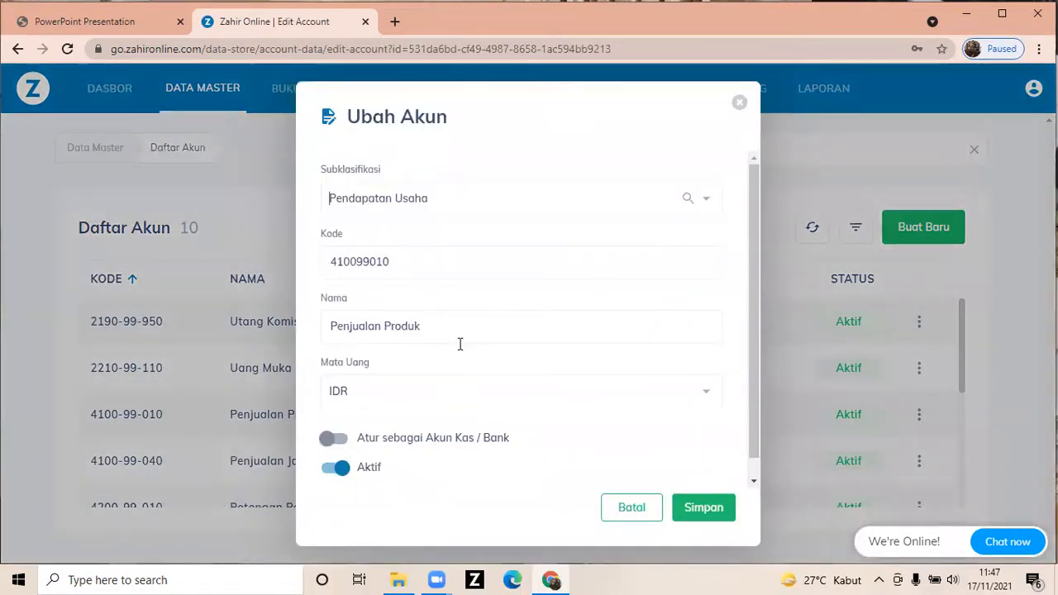
{"action": "left_click", "coordinate": [461, 344]}
{"action": "key", "text": "BackSpace"}
{"action": "key", "text": "BackSpace"}
{"action": "key", "text": "BackSpace"}
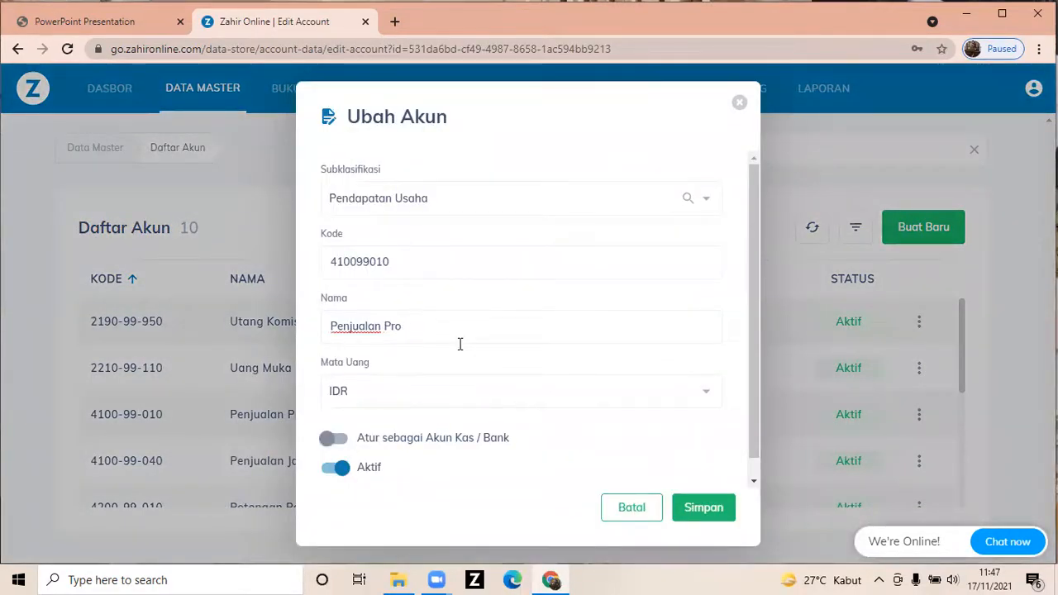
{"action": "type", "text": "Barang"}
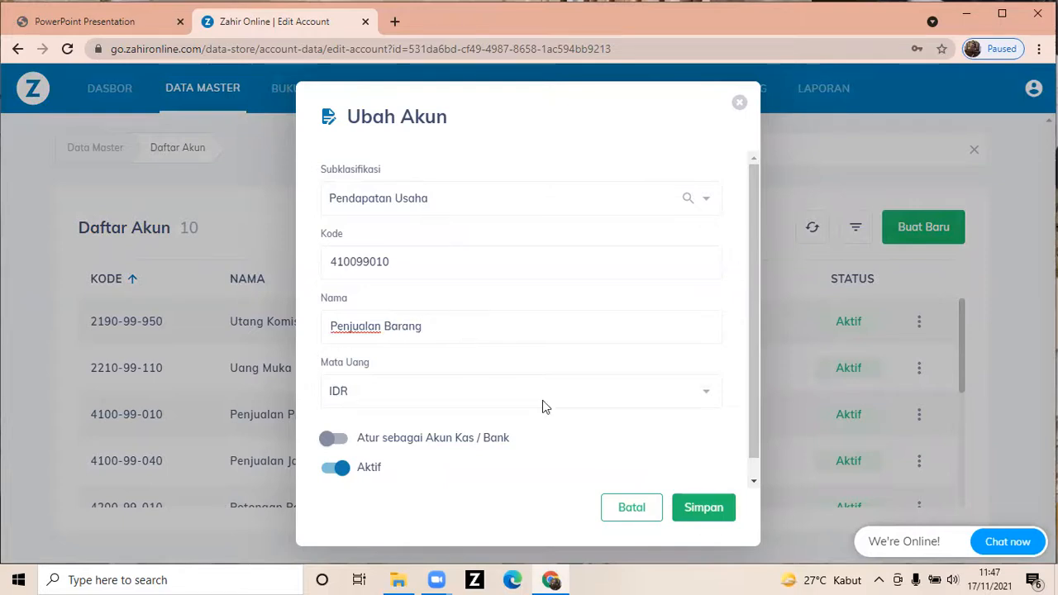
{"action": "left_click", "coordinate": [703, 508]}
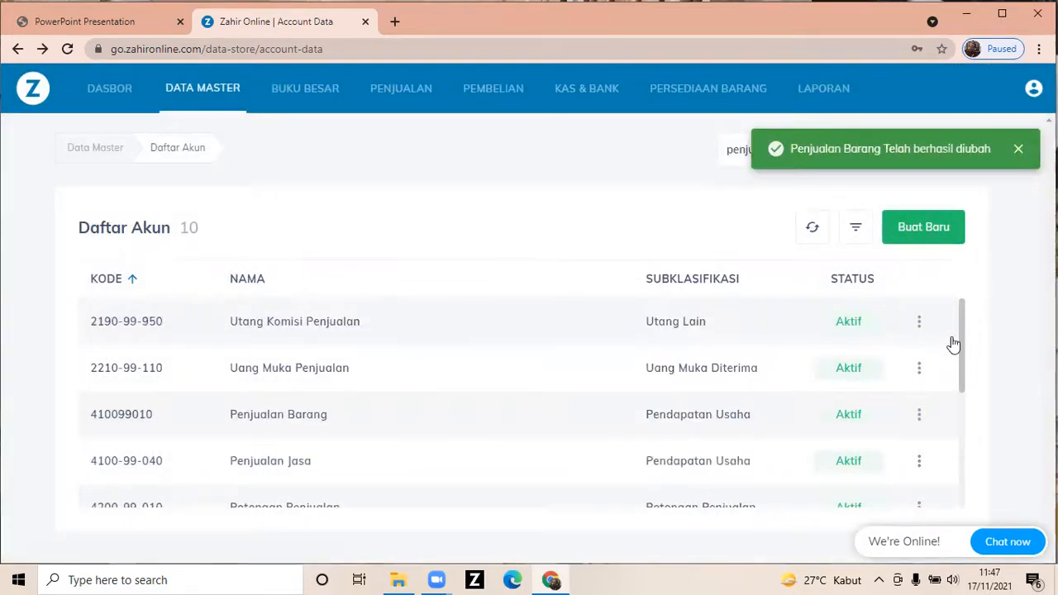
Step: Clear the account search and open the form for entering the accounts' opening balances (Saldo Awal, Akun)
{"action": "left_click_drag", "start_coordinate": [960, 325], "coordinate": [938, 284]}
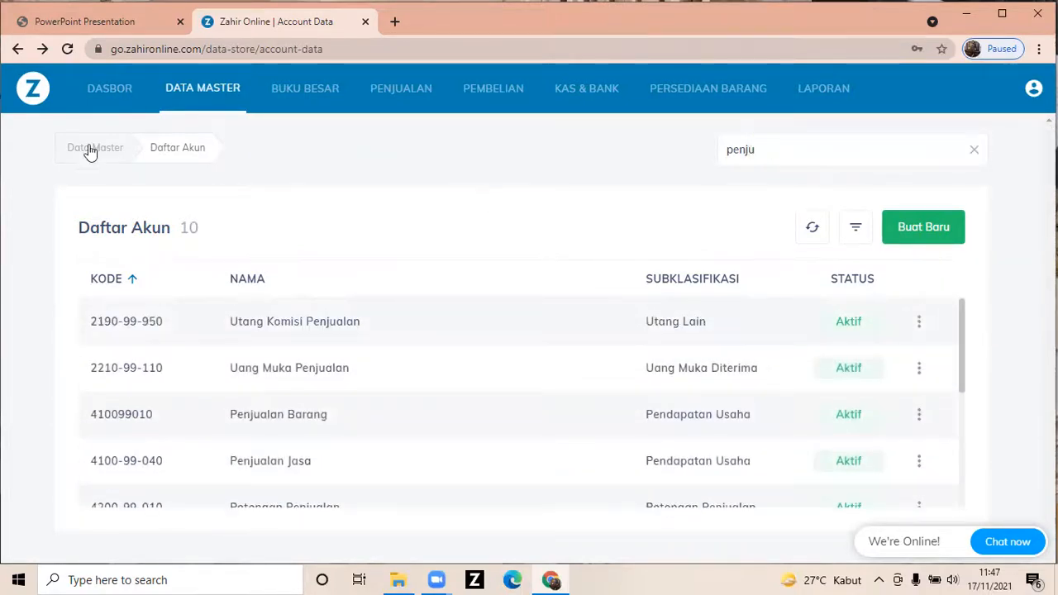
{"action": "left_click", "coordinate": [973, 153]}
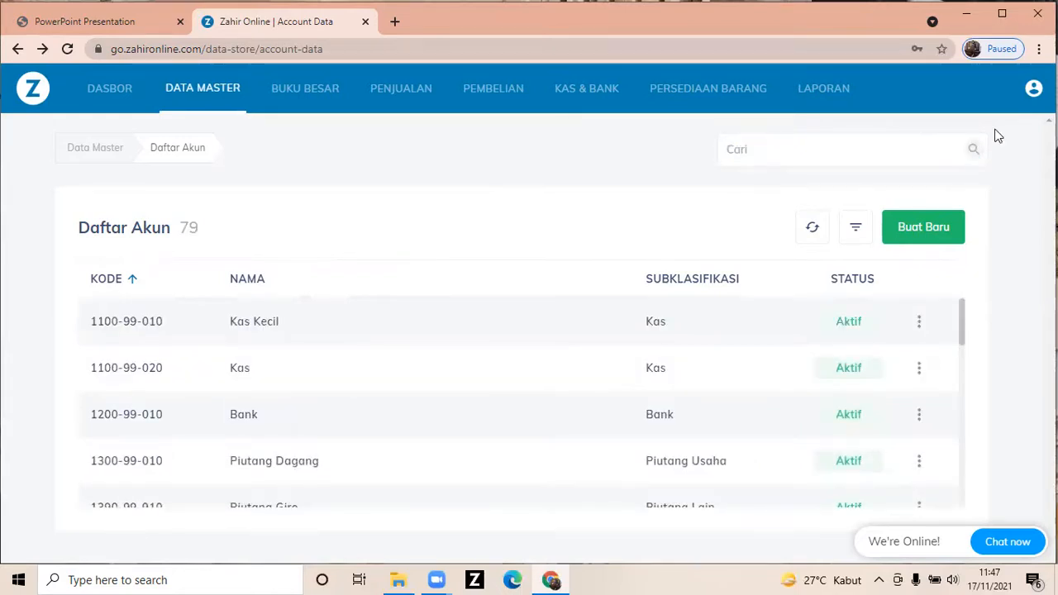
{"action": "left_click", "coordinate": [1033, 90]}
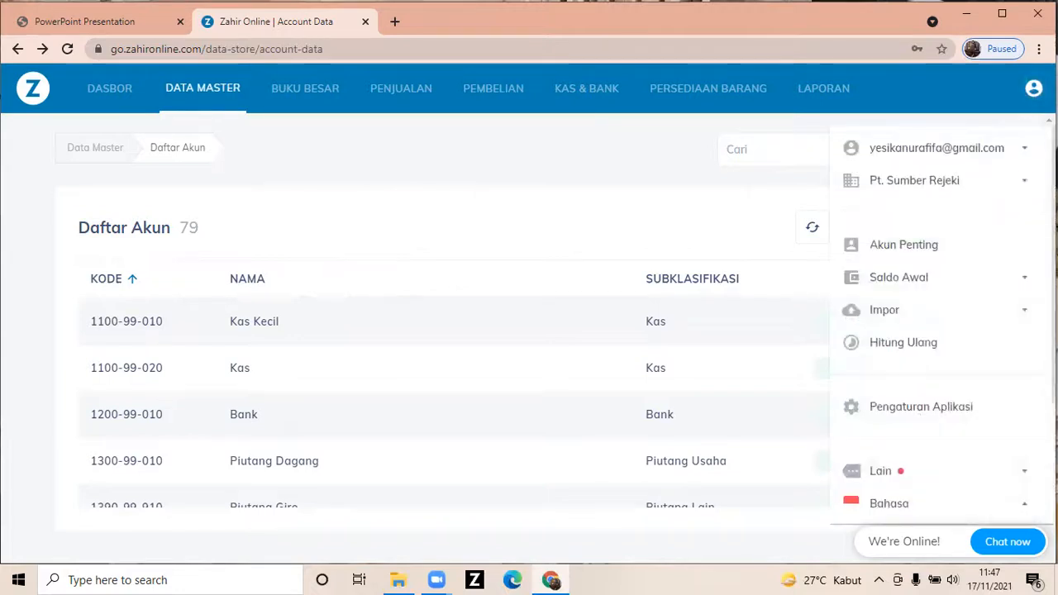
{"action": "left_click", "coordinate": [953, 289]}
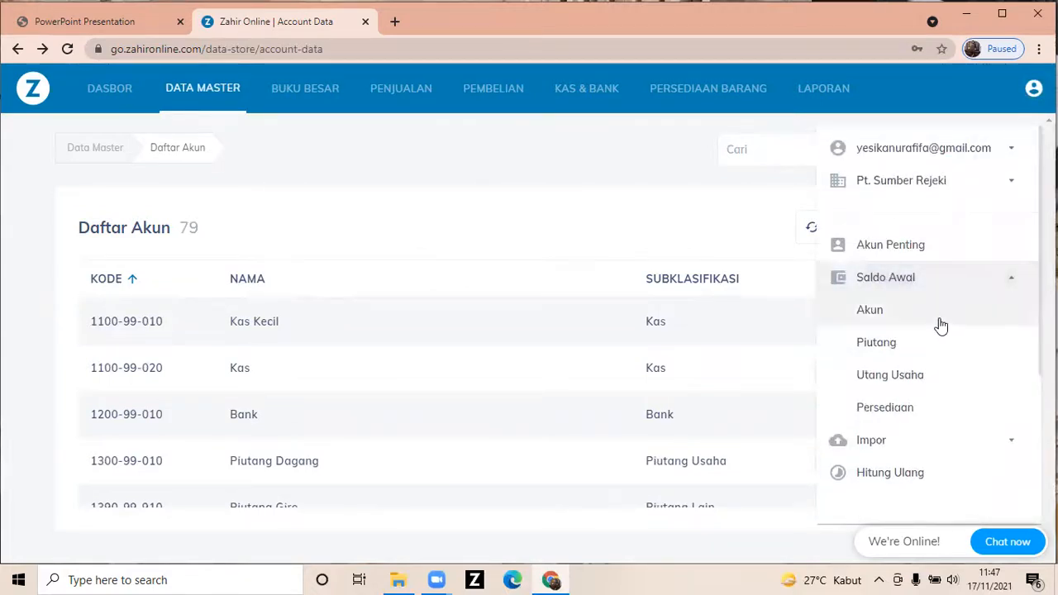
{"action": "left_click", "coordinate": [944, 320]}
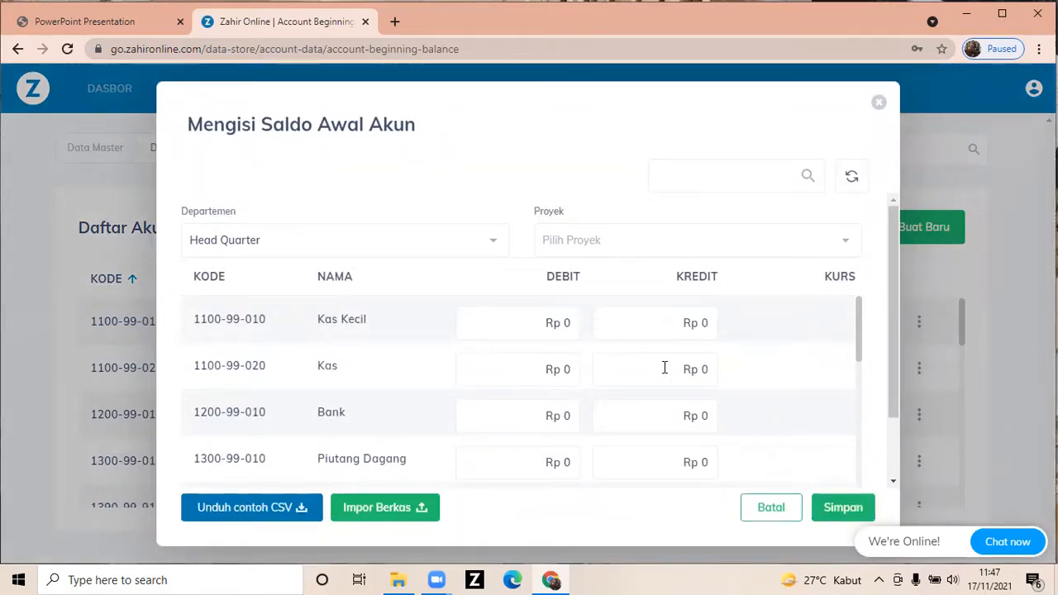
Step: Enter debit opening balances of Rp 3,500,000 for Kas, Rp 25,500,000 for Bank and Rp 4,550,000 for Piutang Dagang
{"action": "left_click", "coordinate": [562, 372]}
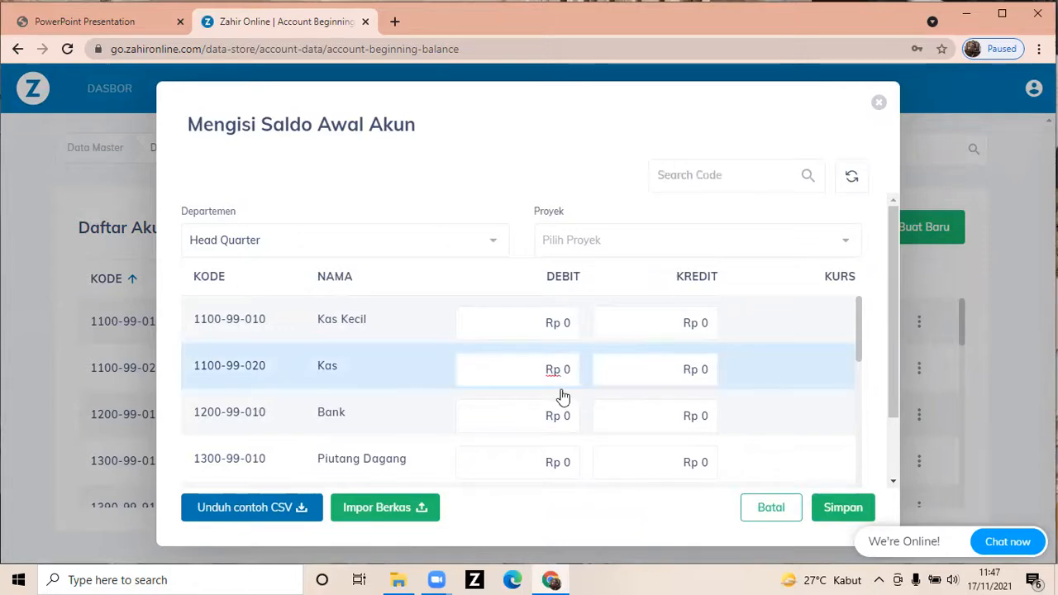
{"action": "type", "text": "350000"}
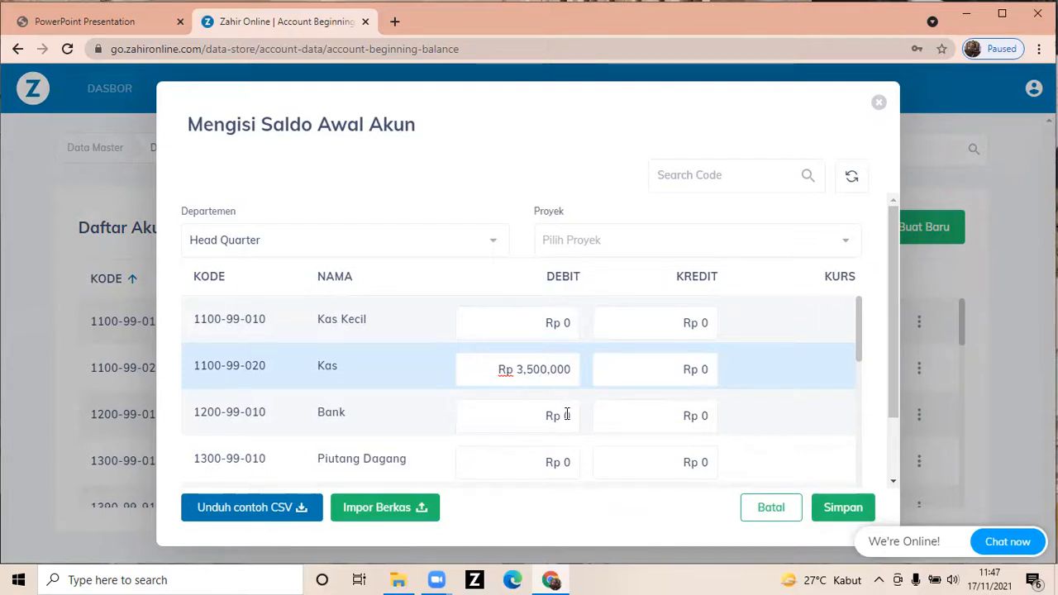
{"action": "left_click", "coordinate": [567, 414]}
{"action": "type", "text": "2550000"}
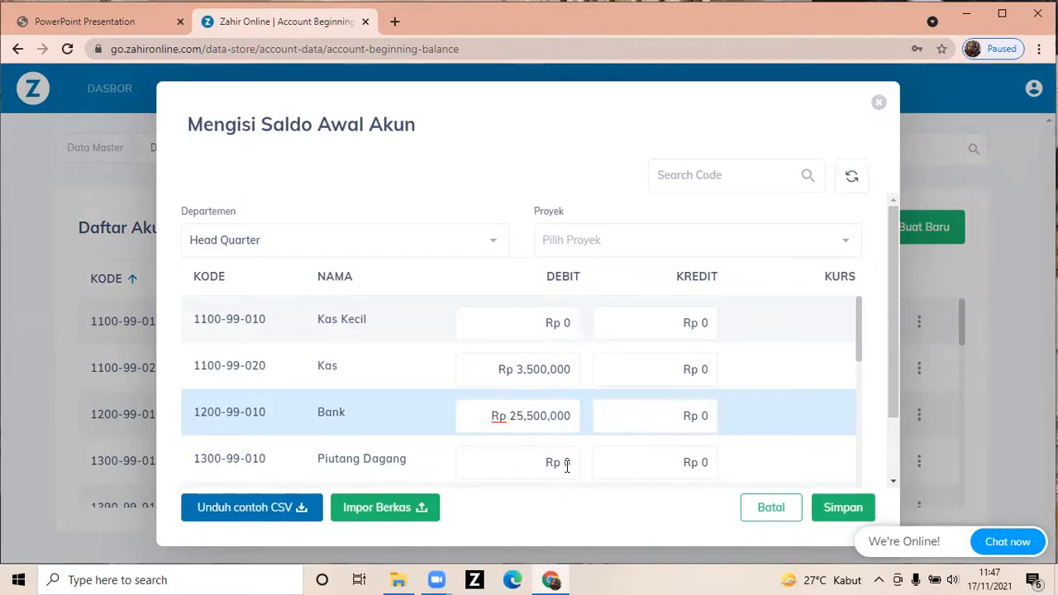
{"action": "left_click", "coordinate": [566, 466]}
{"action": "type", "text": "4,550,00"}
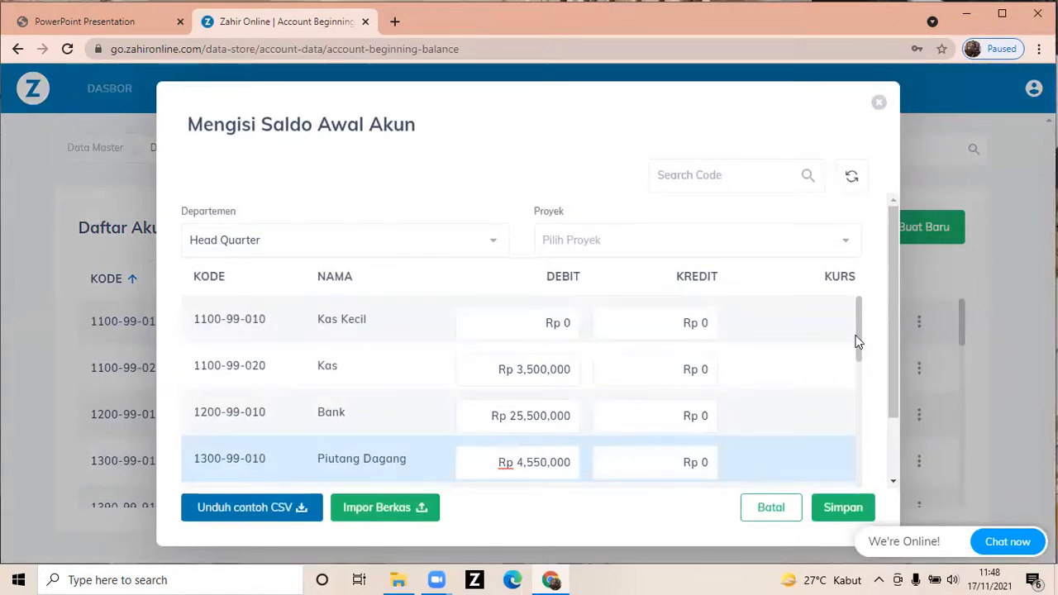
Step: Enter debit opening balances of Rp 13,815,000 for Persediaan Barang Dagang and Rp 2,300,000 for Asuransi Dibayar di Muka
{"action": "left_click_drag", "start_coordinate": [858, 341], "coordinate": [859, 422]}
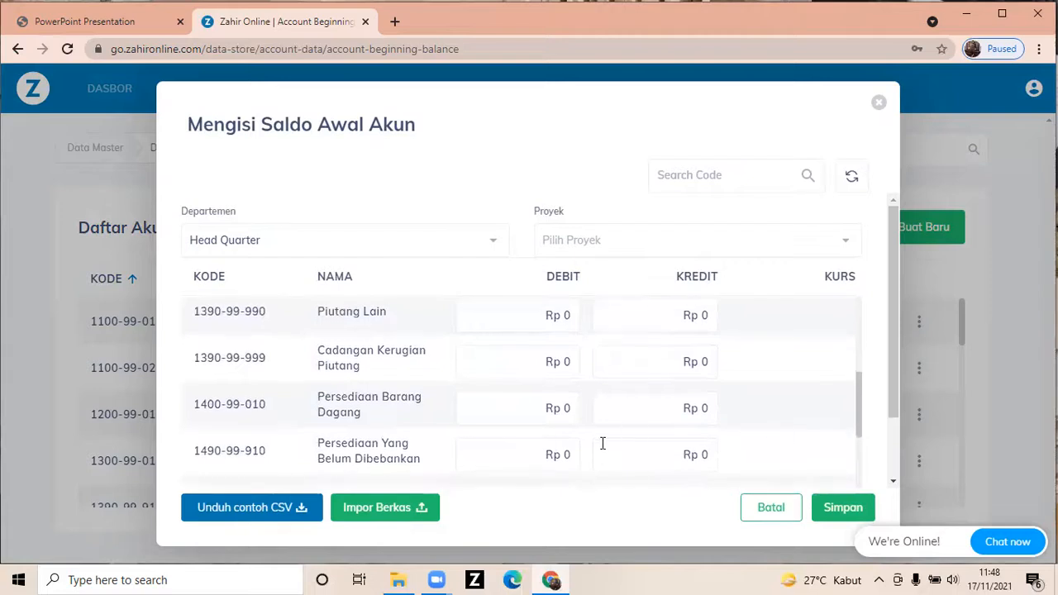
{"action": "left_click", "coordinate": [564, 408]}
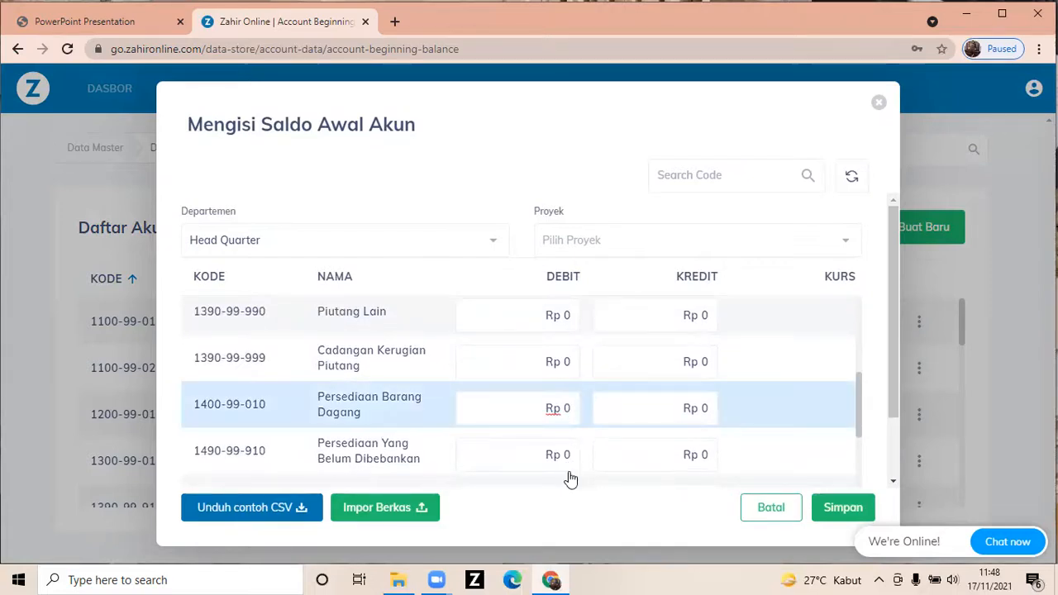
{"action": "type", "text": "138,150,00"}
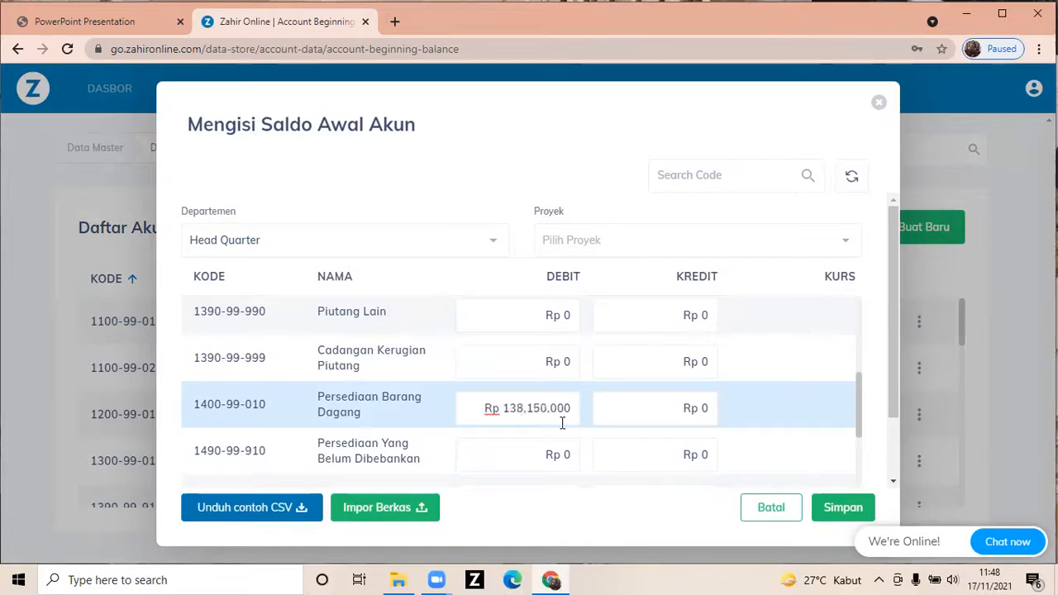
{"action": "key", "text": "BackSpace"}
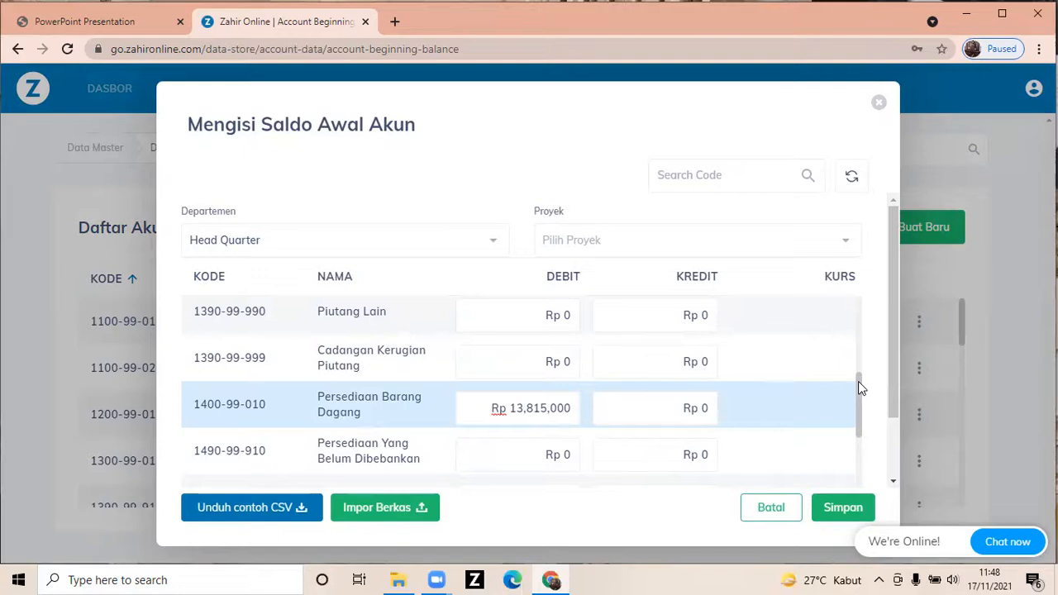
{"action": "left_click_drag", "start_coordinate": [858, 381], "coordinate": [871, 463]}
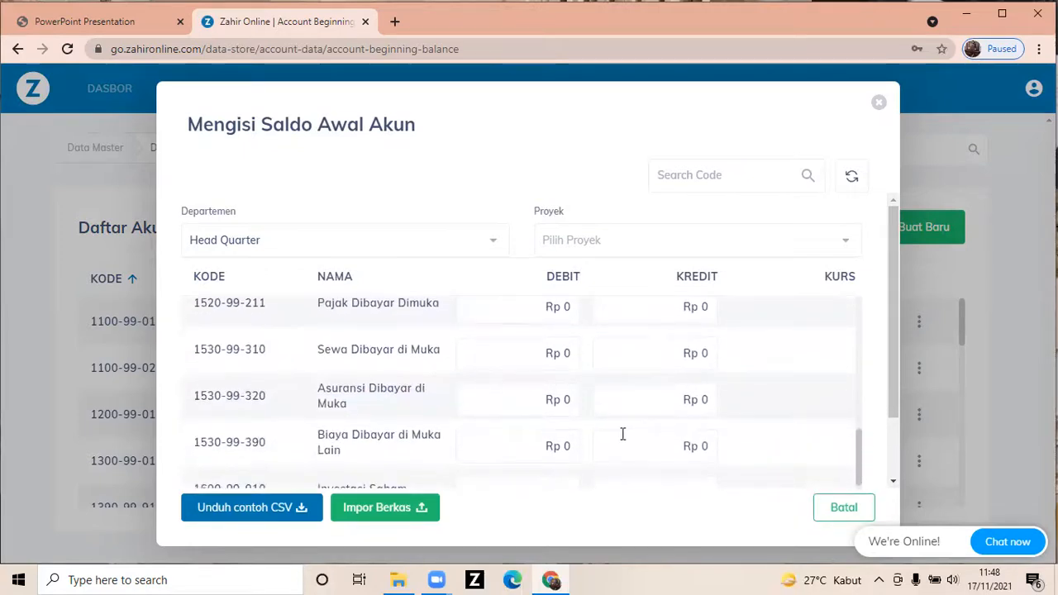
{"action": "left_click", "coordinate": [566, 401]}
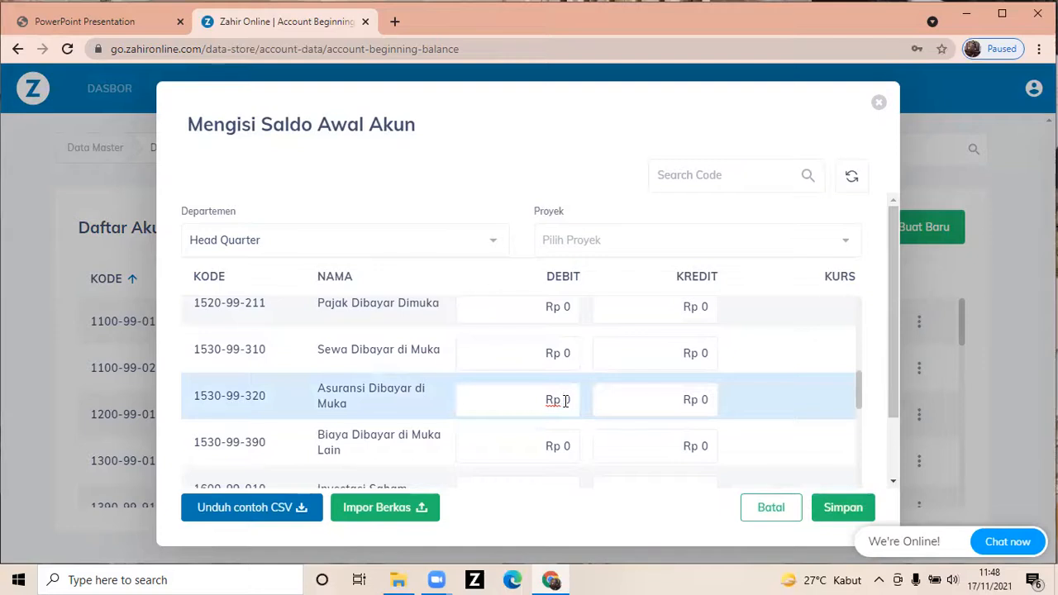
{"action": "type", "text": "2300000"}
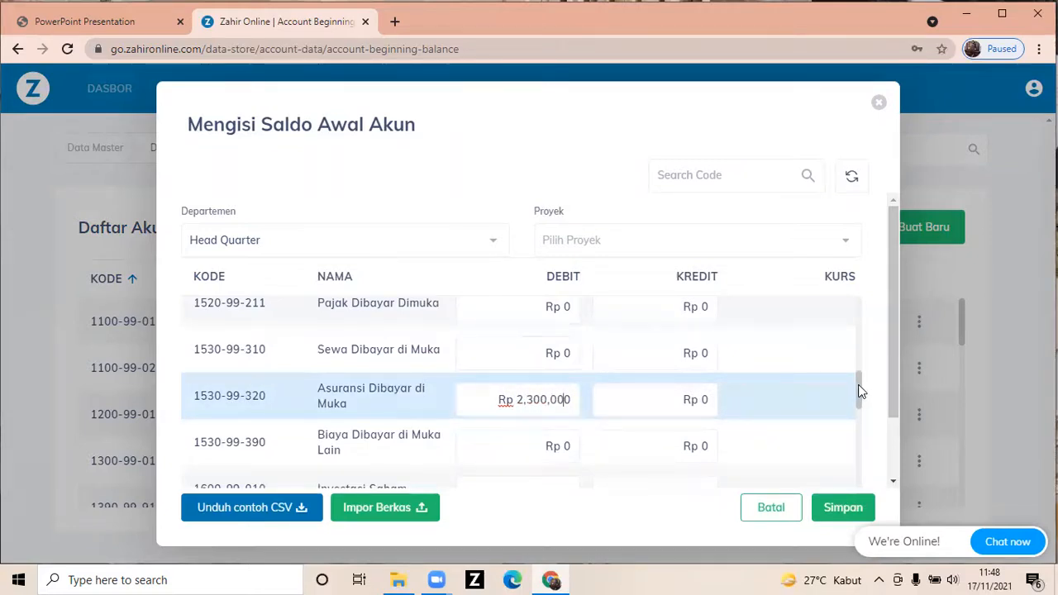
Step: Set Kendaraan's debit opening balance to Rp 125,000,000 and Accumulated Depreciation Kendaraan's credit opening balance to Rp 12,500,000
{"action": "left_click_drag", "start_coordinate": [859, 395], "coordinate": [860, 436]}
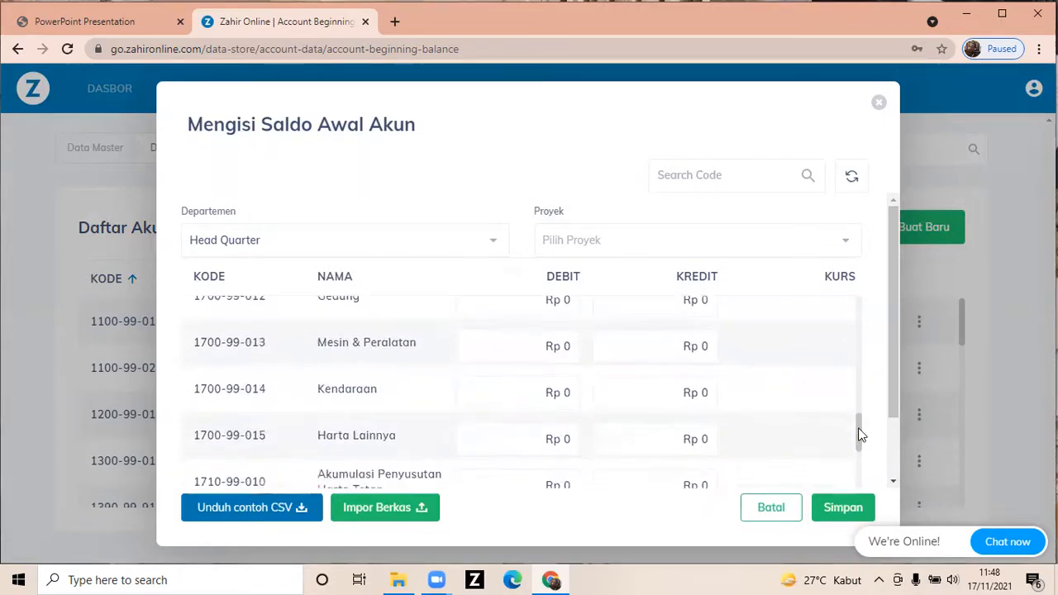
{"action": "left_click", "coordinate": [563, 391]}
{"action": "type", "text": "125,000,000"}
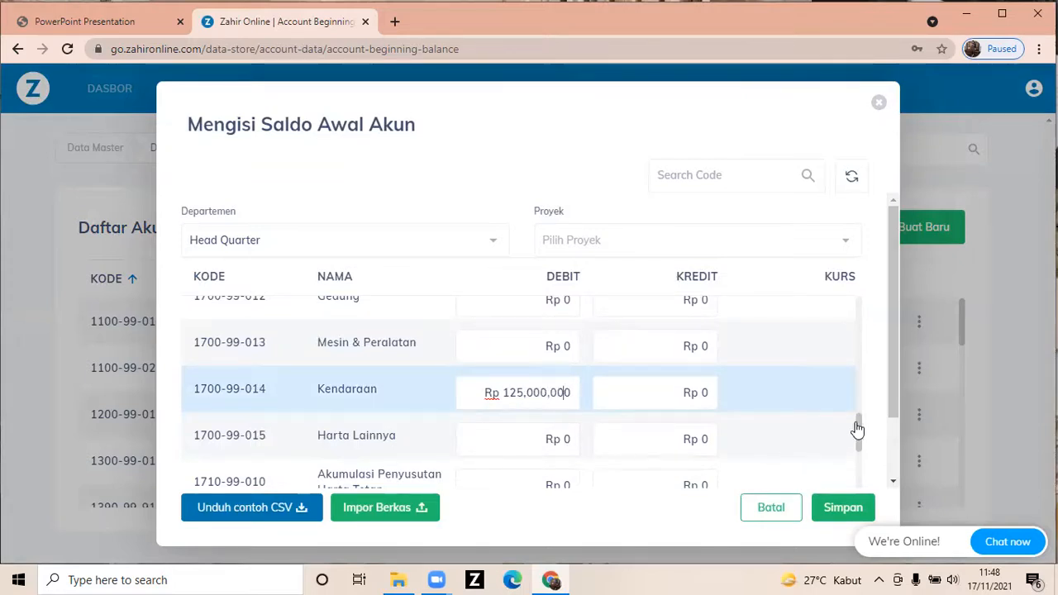
{"action": "left_click_drag", "start_coordinate": [858, 420], "coordinate": [860, 477]}
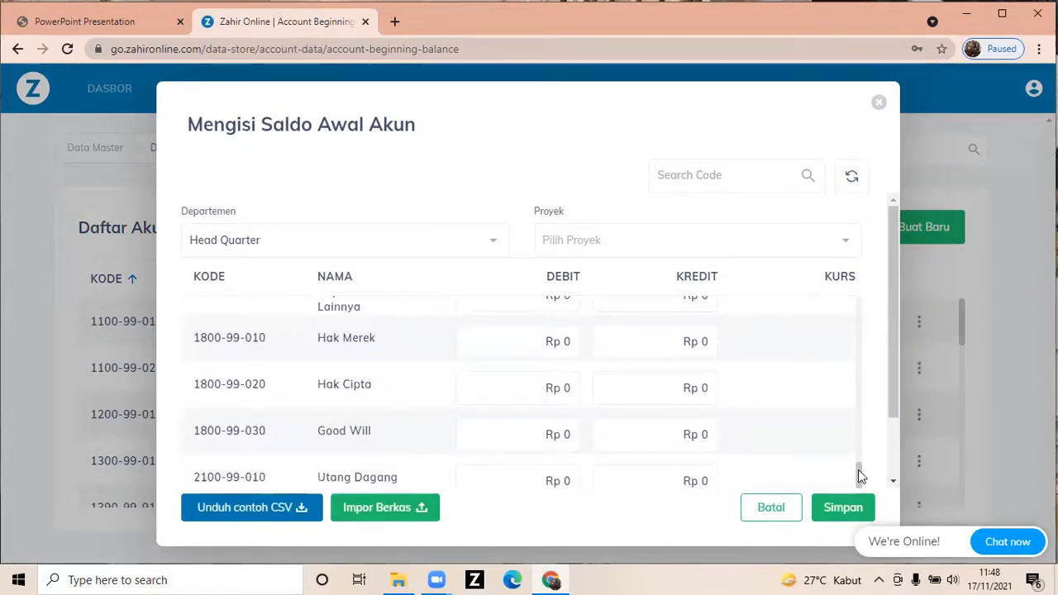
{"action": "mouse_move", "coordinate": [860, 471]}
{"action": "left_mouse_down"}
{"action": "mouse_move", "coordinate": [858, 442]}
{"action": "mouse_move", "coordinate": [861, 457]}
{"action": "left_mouse_up"}
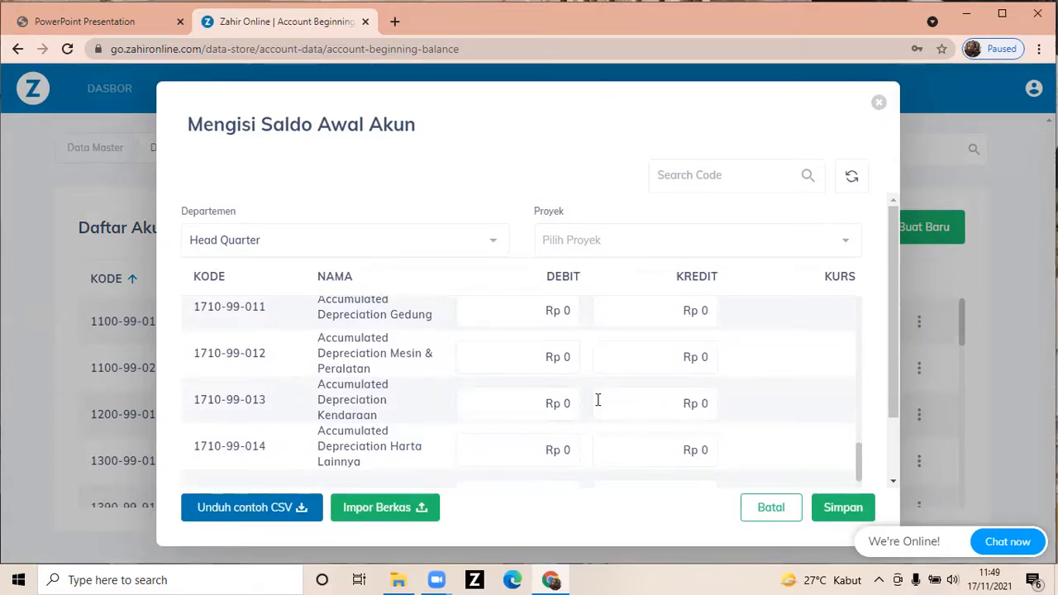
{"action": "left_click", "coordinate": [701, 402]}
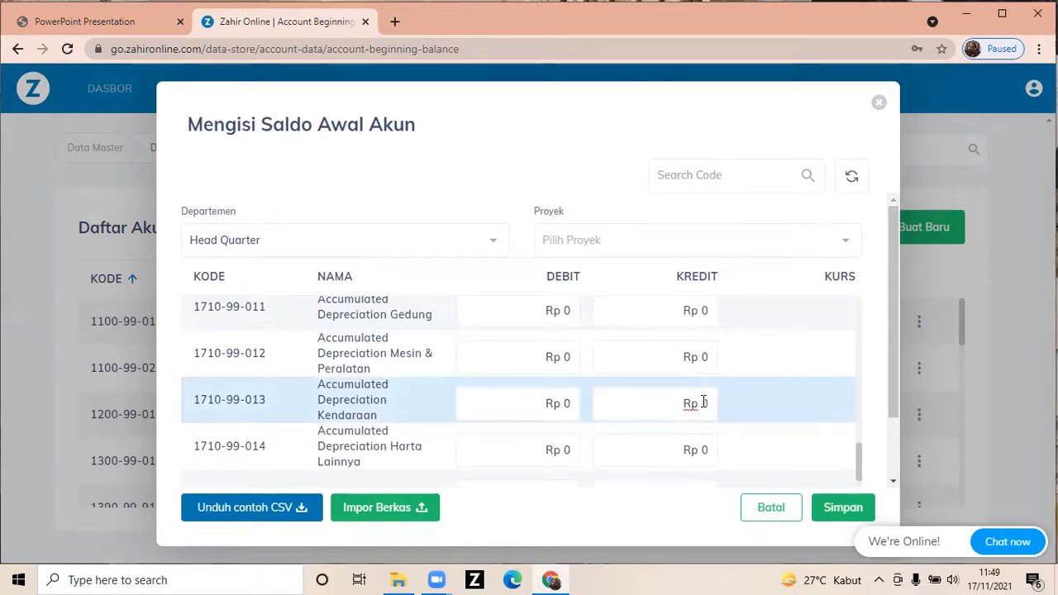
{"action": "type", "text": "1250000"}
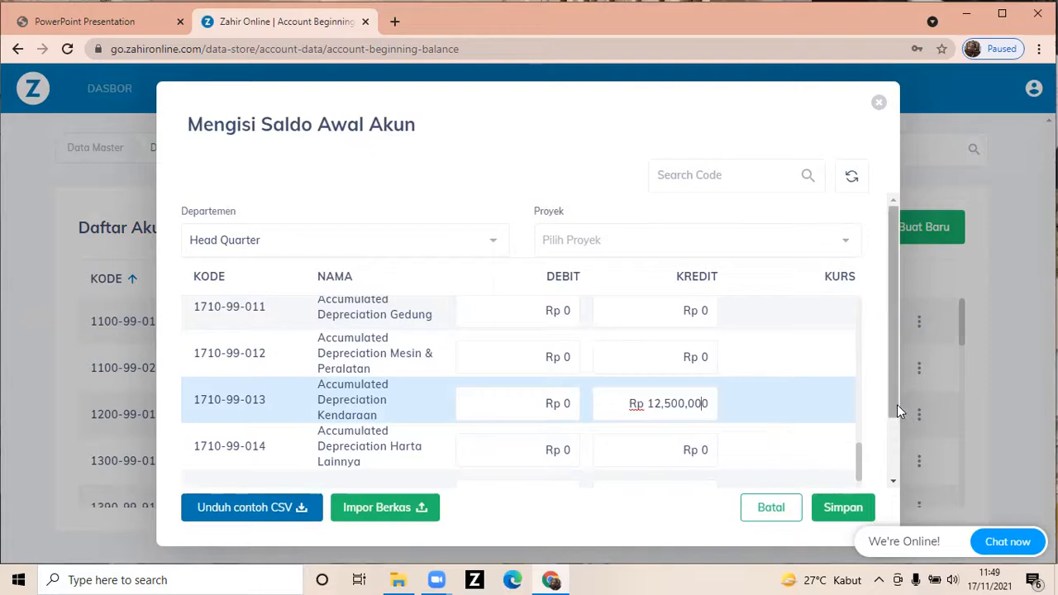
Step: Set Utang Dagang's credit opening balance to Rp 16,875,000
{"action": "left_click_drag", "start_coordinate": [897, 414], "coordinate": [920, 494]}
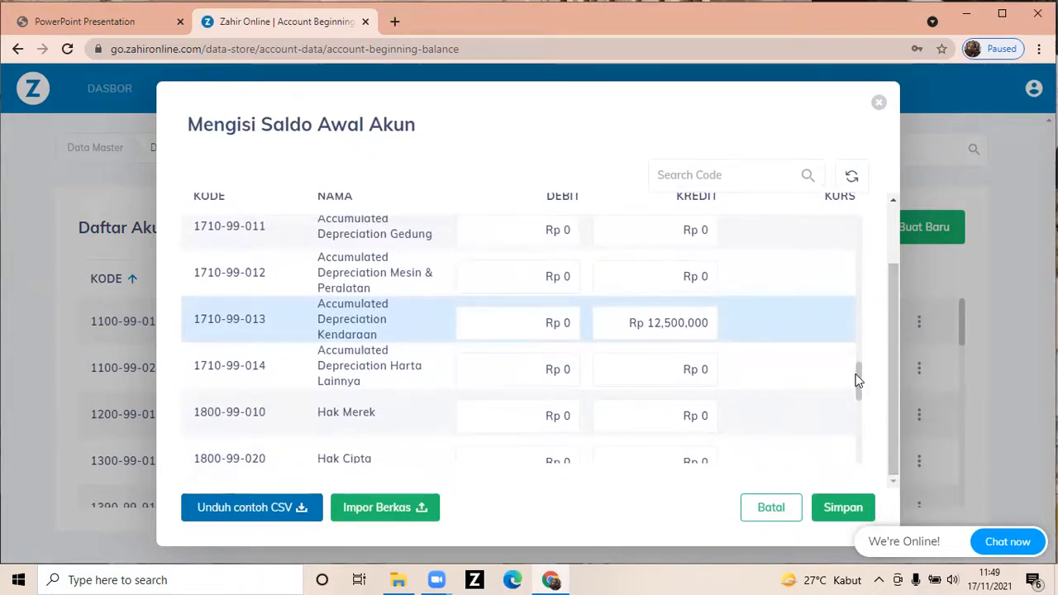
{"action": "left_click_drag", "start_coordinate": [857, 380], "coordinate": [858, 414]}
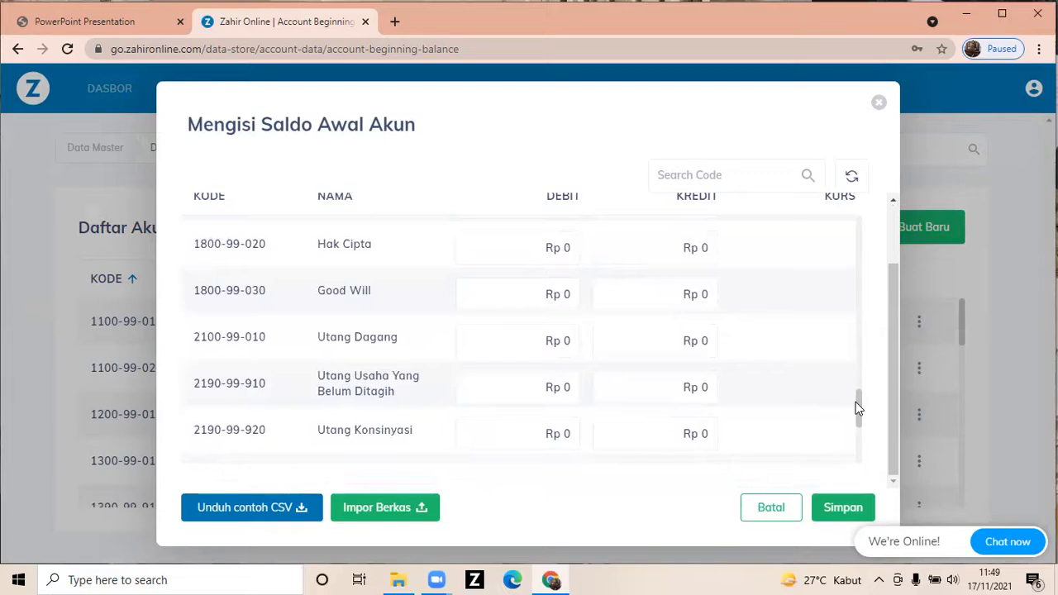
{"action": "left_click", "coordinate": [704, 340]}
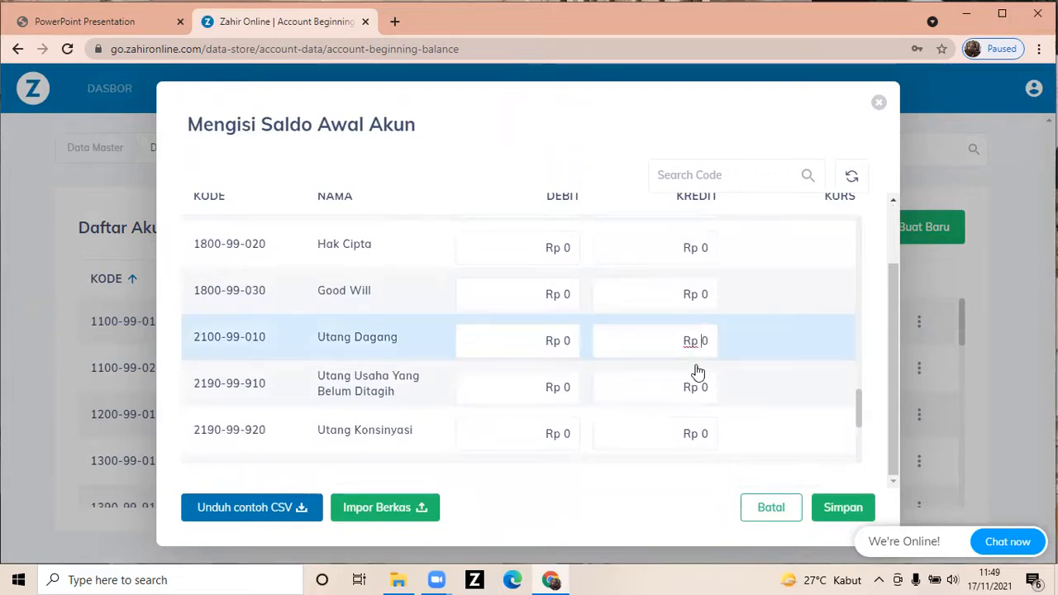
{"action": "type", "text": "16,"}
{"action": "type", "text": "875,"}
{"action": "type", "text": "000"}
{"action": "key", "text": "BackSpace"}
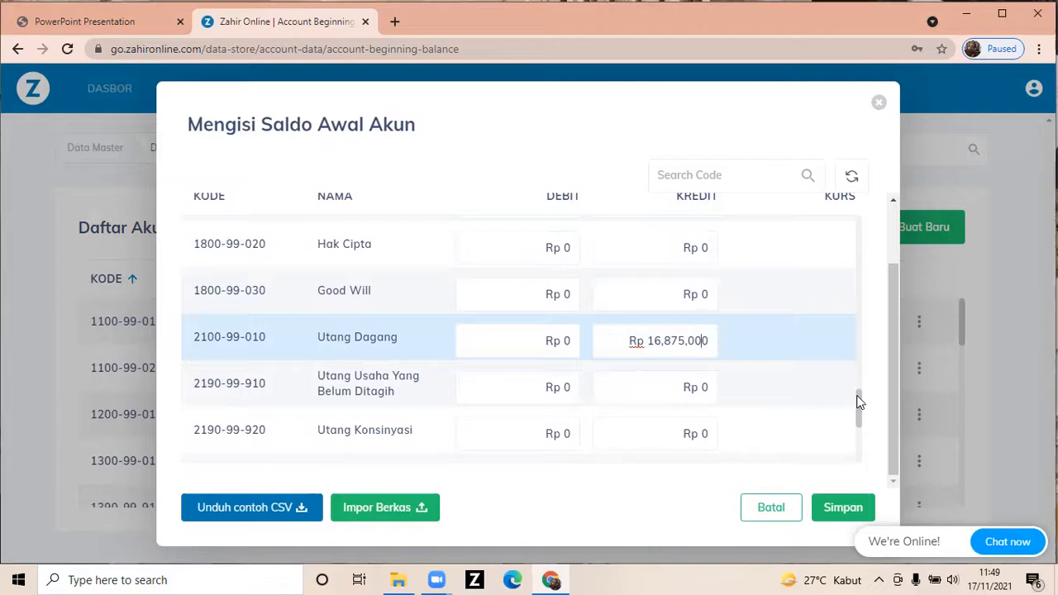
Step: Set Utang Gaji & Upah's credit opening balance to Rp 2,115,000
{"action": "left_click_drag", "start_coordinate": [858, 405], "coordinate": [853, 429]}
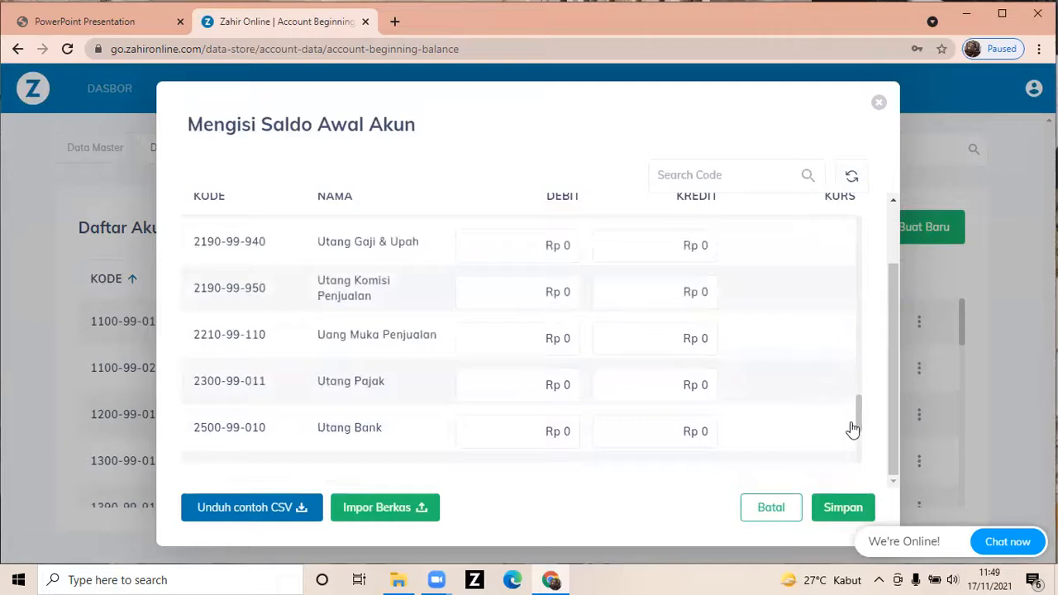
{"action": "left_click", "coordinate": [703, 248]}
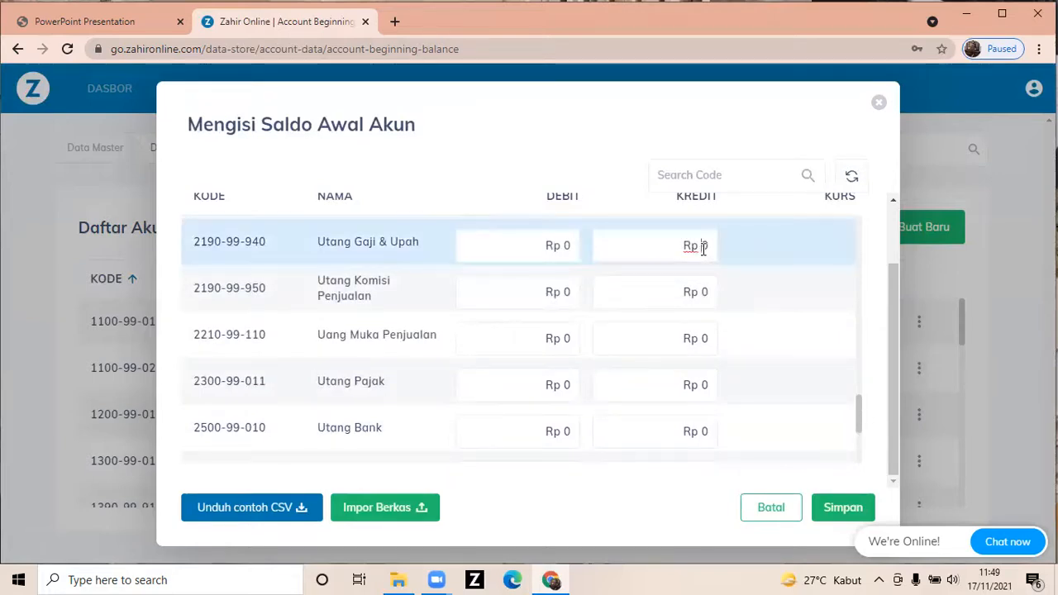
{"action": "type", "text": "2,115,0"}
{"action": "type", "text": "000"}
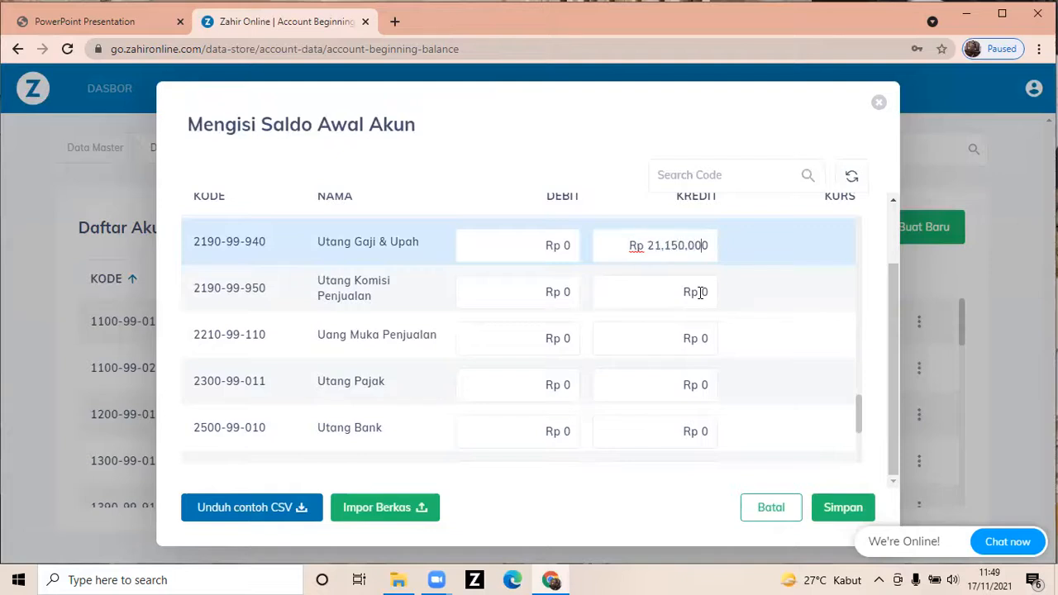
{"action": "key", "text": "BackSpace"}
{"action": "key", "text": "BackSpace"}
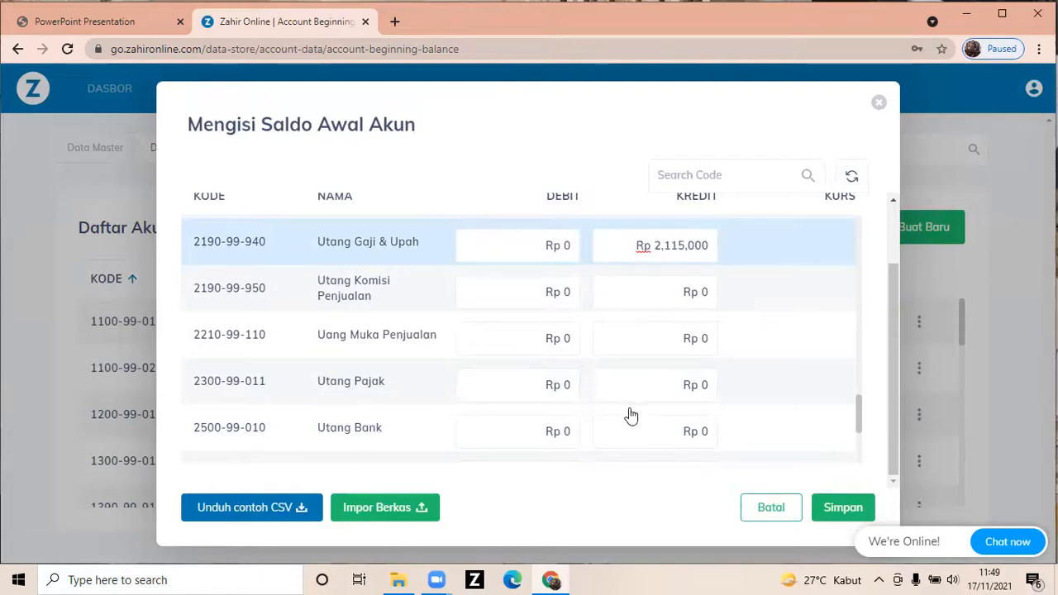
Step: Set Utang Bank's credit opening balance to Rp 81,375,000
{"action": "left_click", "coordinate": [699, 432]}
{"action": "type", "text": "8"}
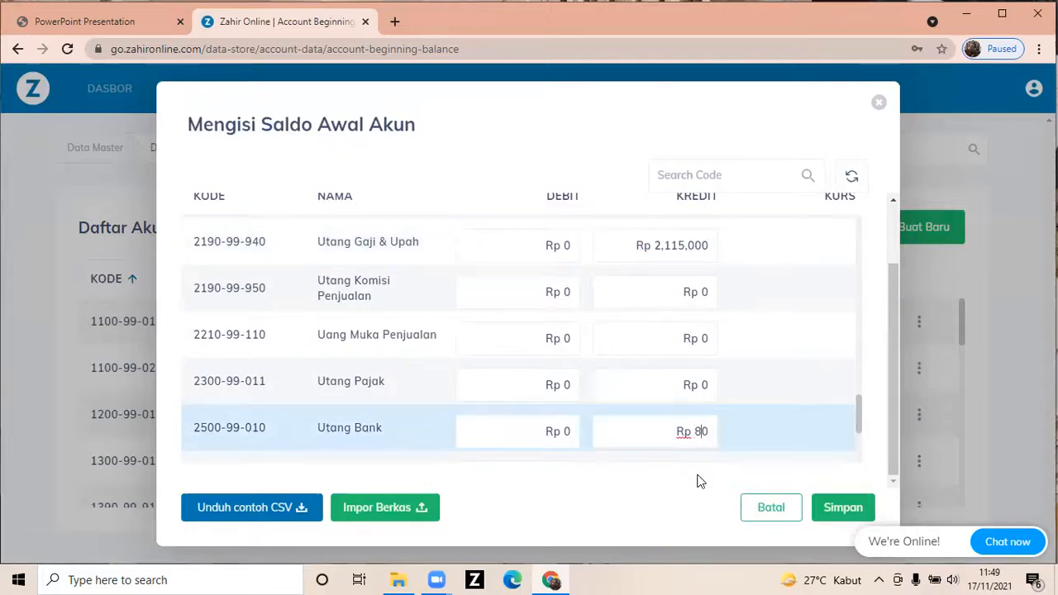
{"action": "type", "text": "1,3"}
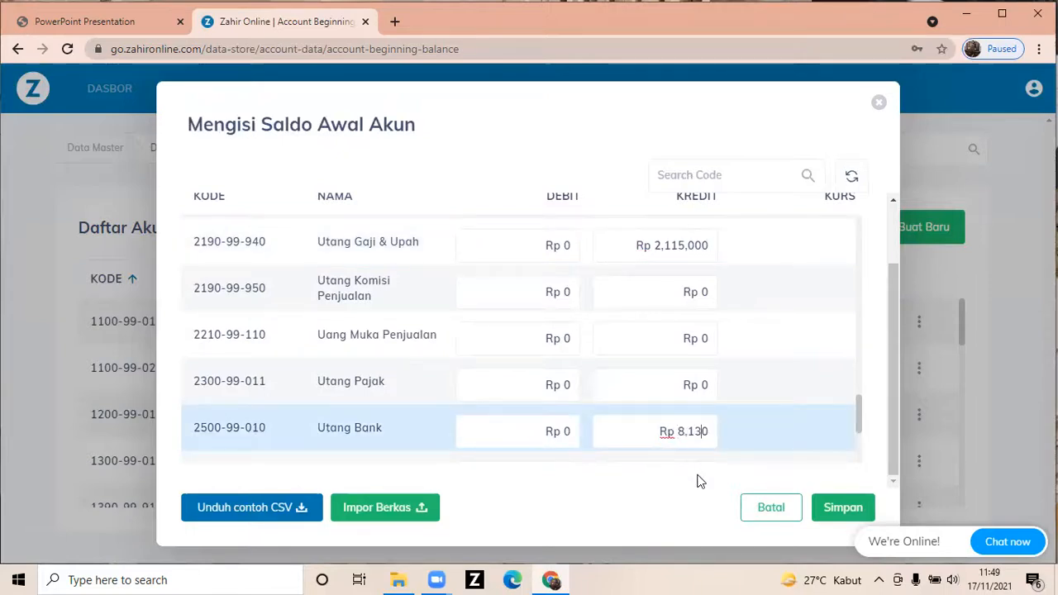
{"action": "type", "text": "75,000"}
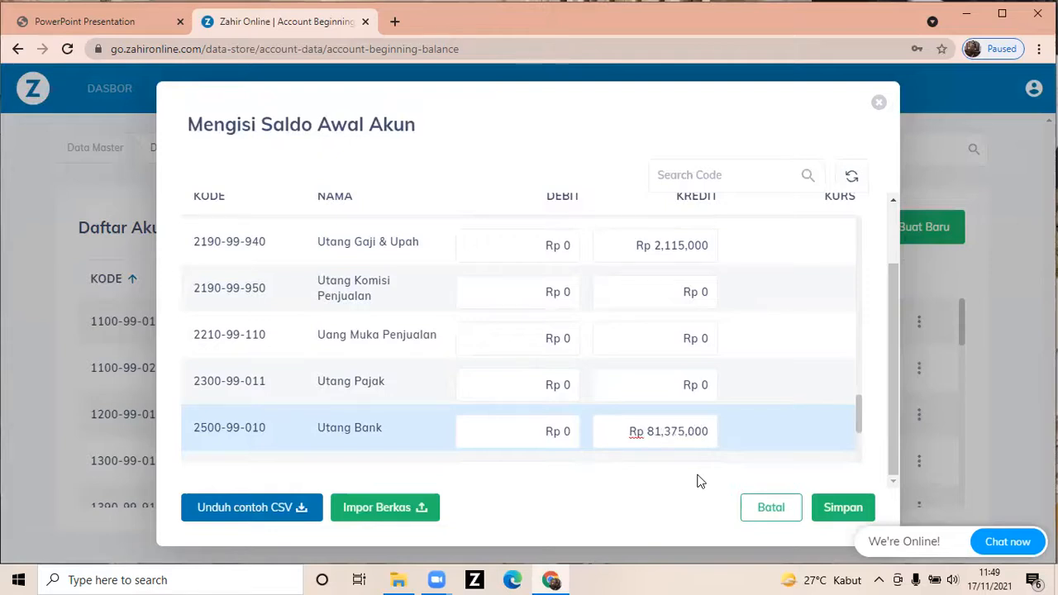
Step: Enter a credit opening balance of Rp 35,500,000 for Modal Disetor and a debit opening balance of Rp 26,300,000 for Laba ditahan
{"action": "left_click_drag", "start_coordinate": [860, 411], "coordinate": [858, 434]}
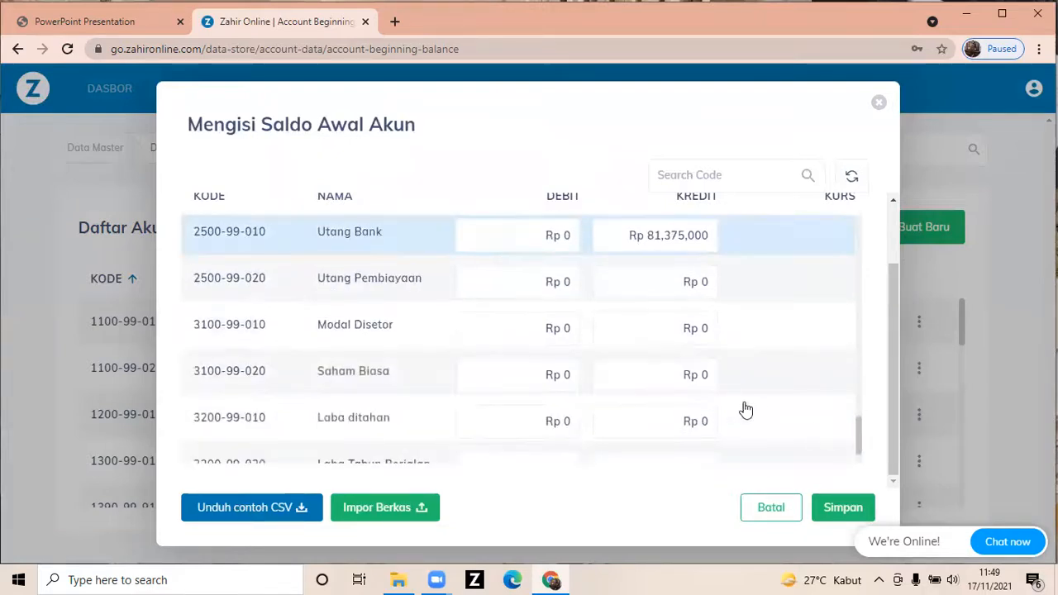
{"action": "left_click", "coordinate": [702, 328]}
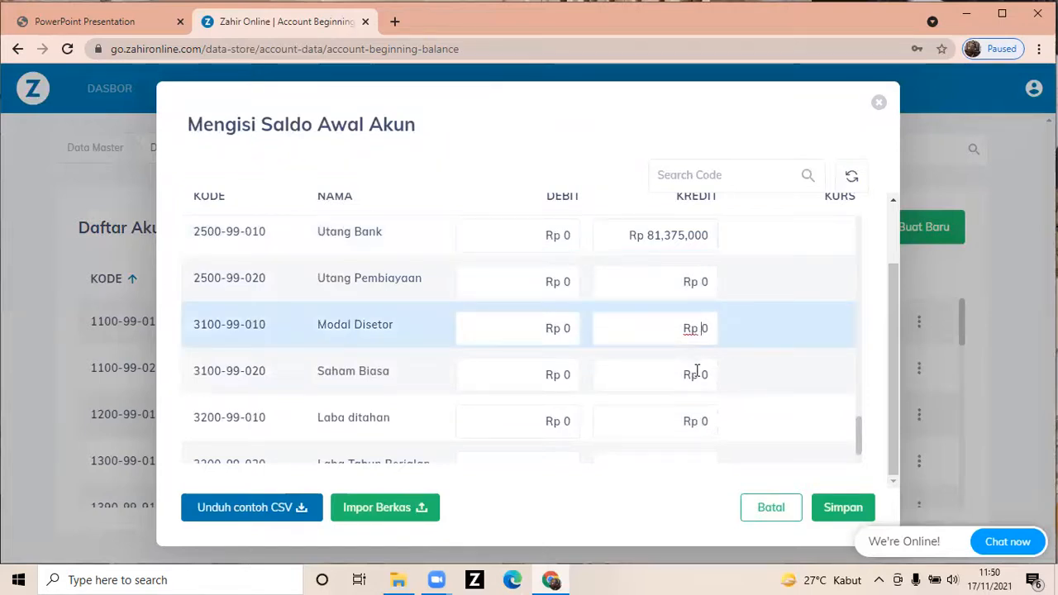
{"action": "type", "text": "35,5"}
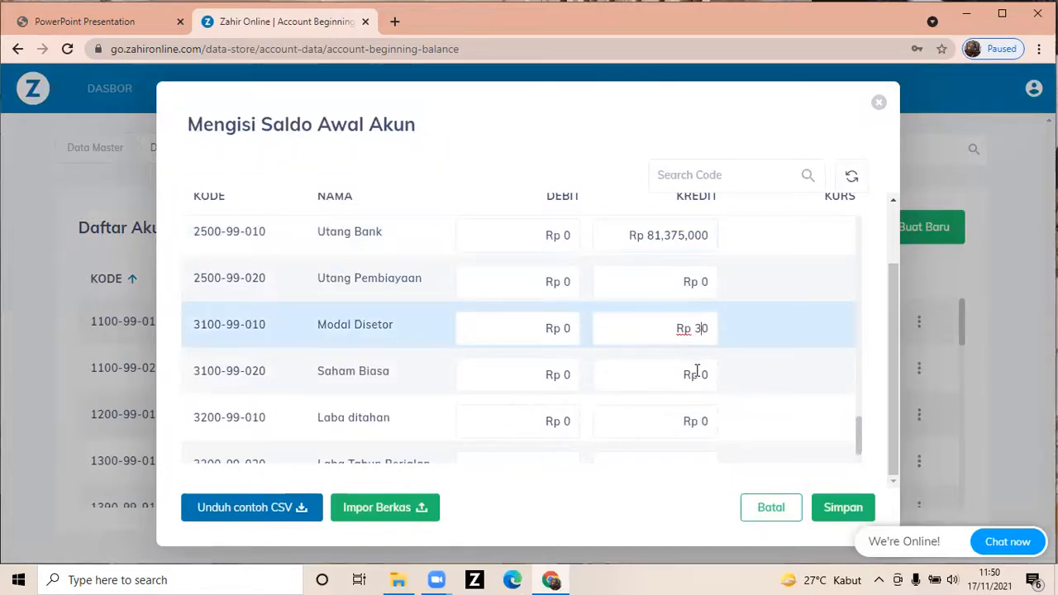
{"action": "type", "text": "00,00"}
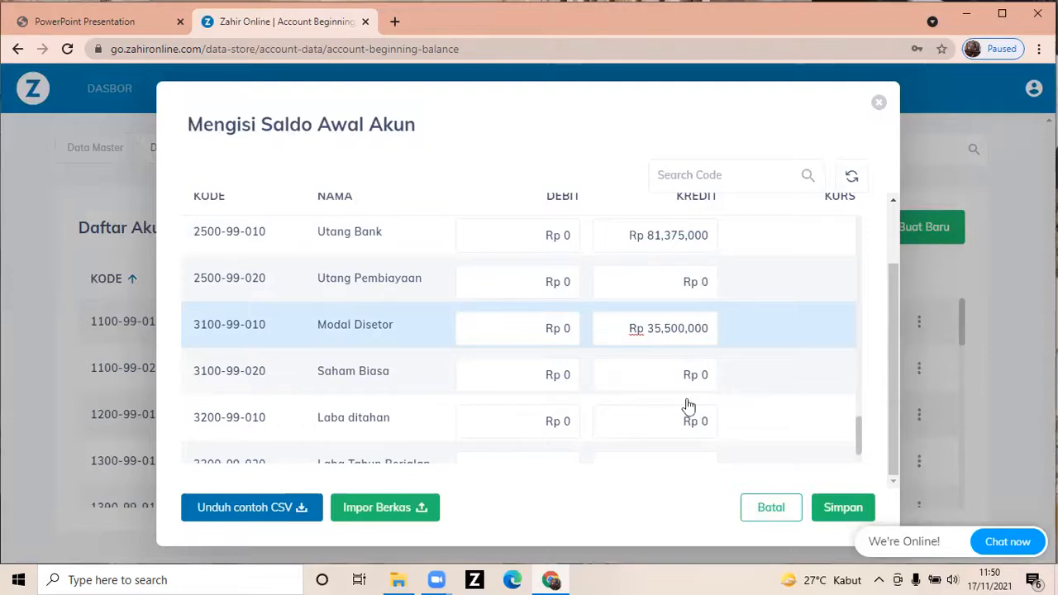
{"action": "left_click", "coordinate": [570, 417]}
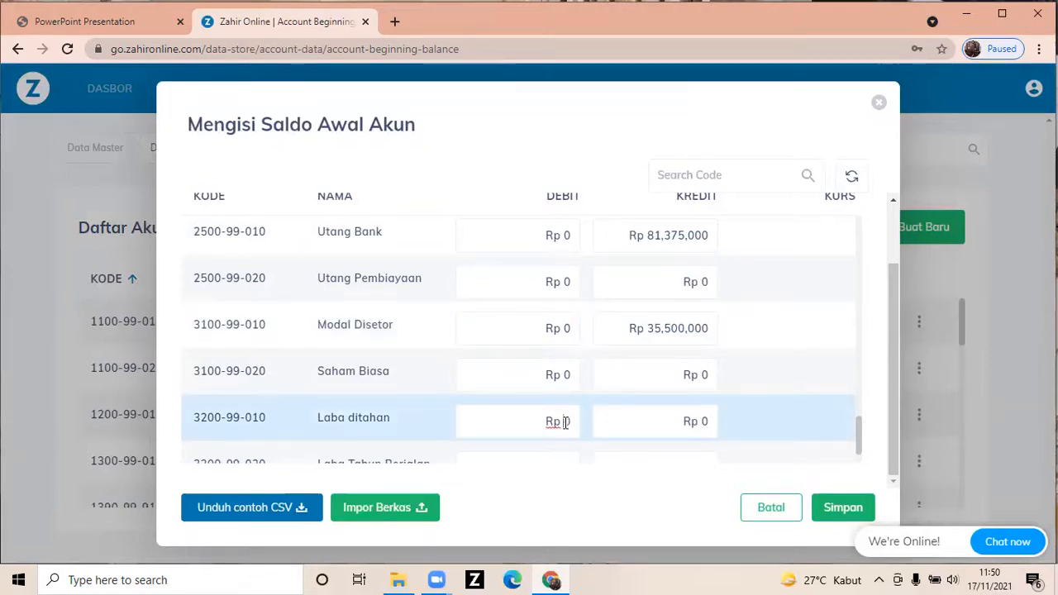
{"action": "type", "text": "26,300,000"}
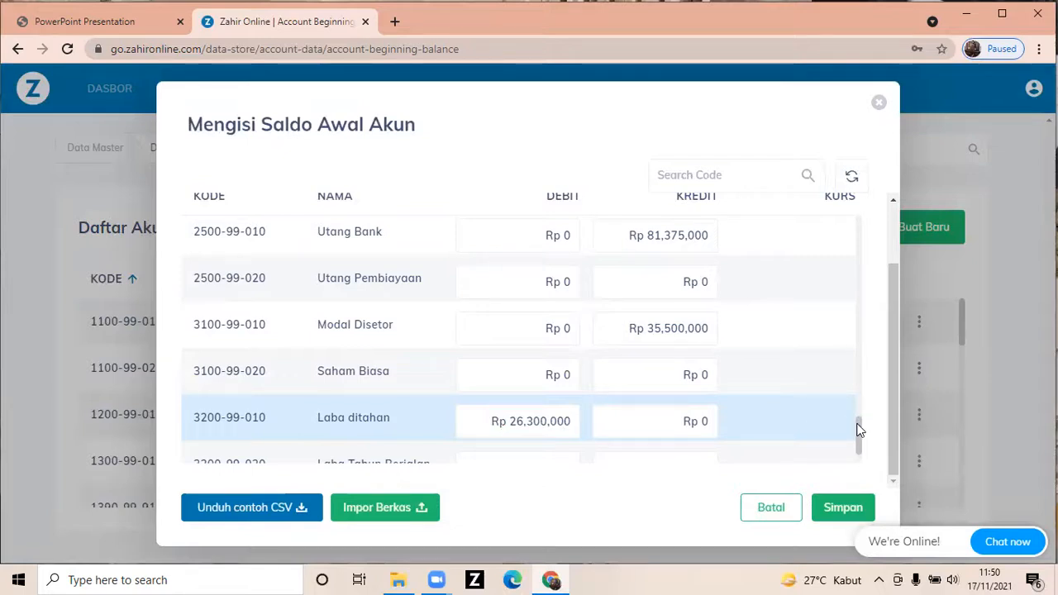
Step: Review the entered opening balances back up to the first account, Kas Kecil, and save them
{"action": "scroll", "coordinate": [855, 418], "scroll_direction": "up", "scroll_amount": 3}
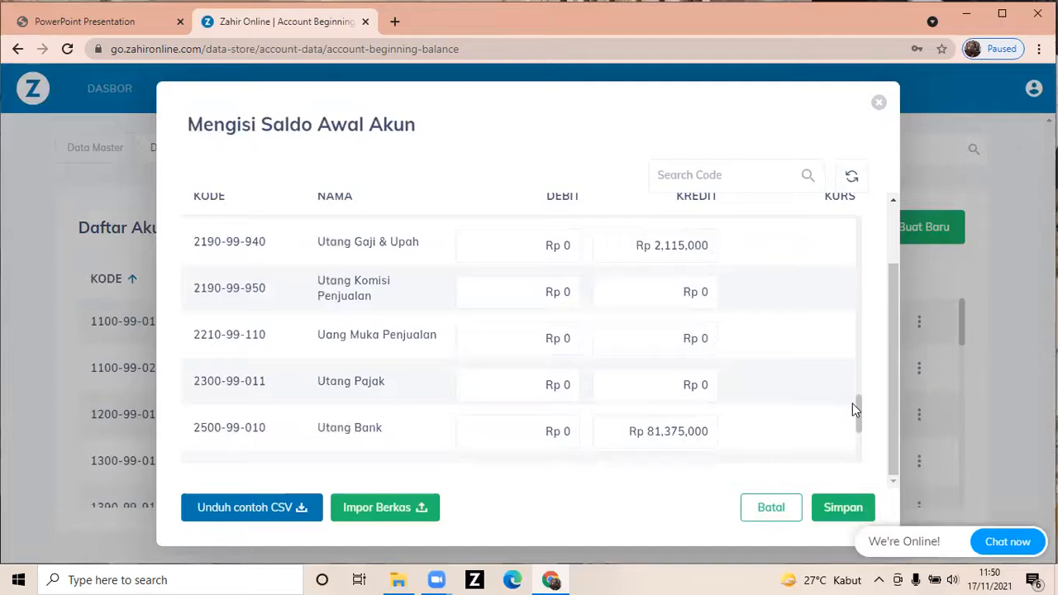
{"action": "left_click_drag", "start_coordinate": [856, 409], "coordinate": [828, 323]}
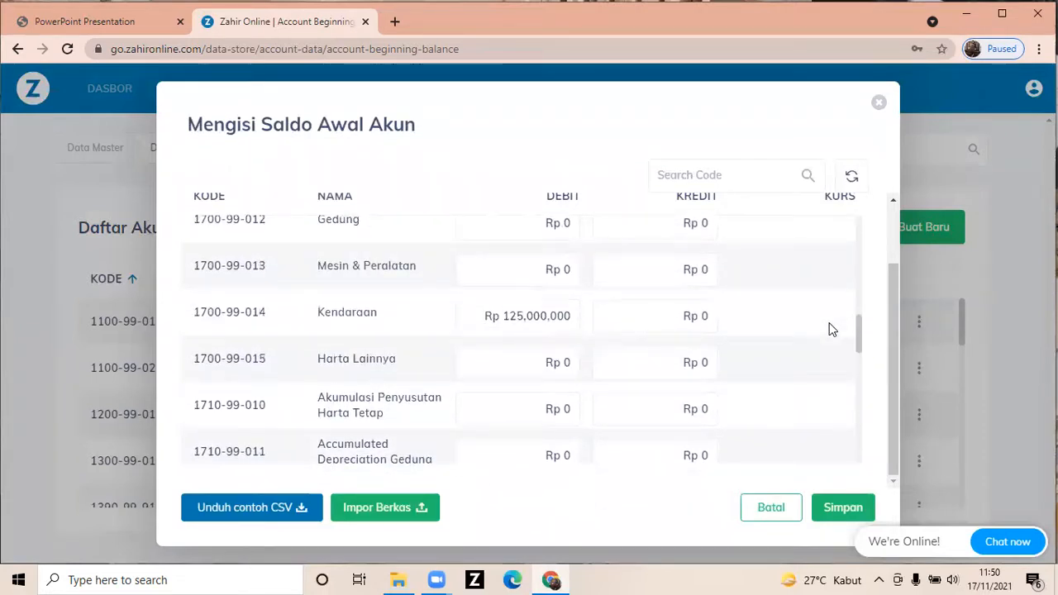
{"action": "left_click_drag", "start_coordinate": [832, 329], "coordinate": [813, 288]}
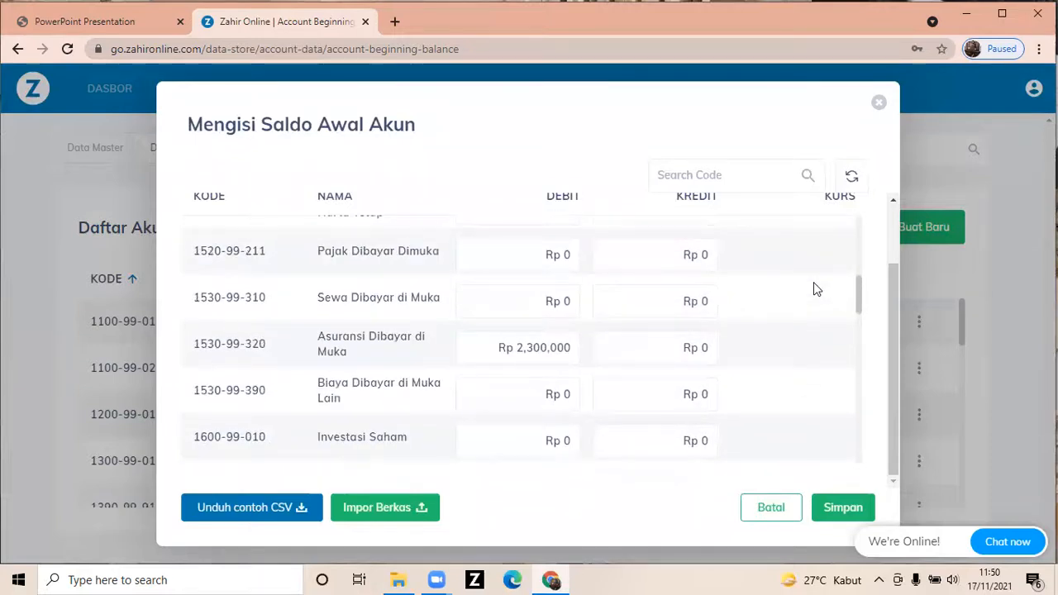
{"action": "scroll", "coordinate": [813, 289], "scroll_direction": "up", "scroll_amount": 3}
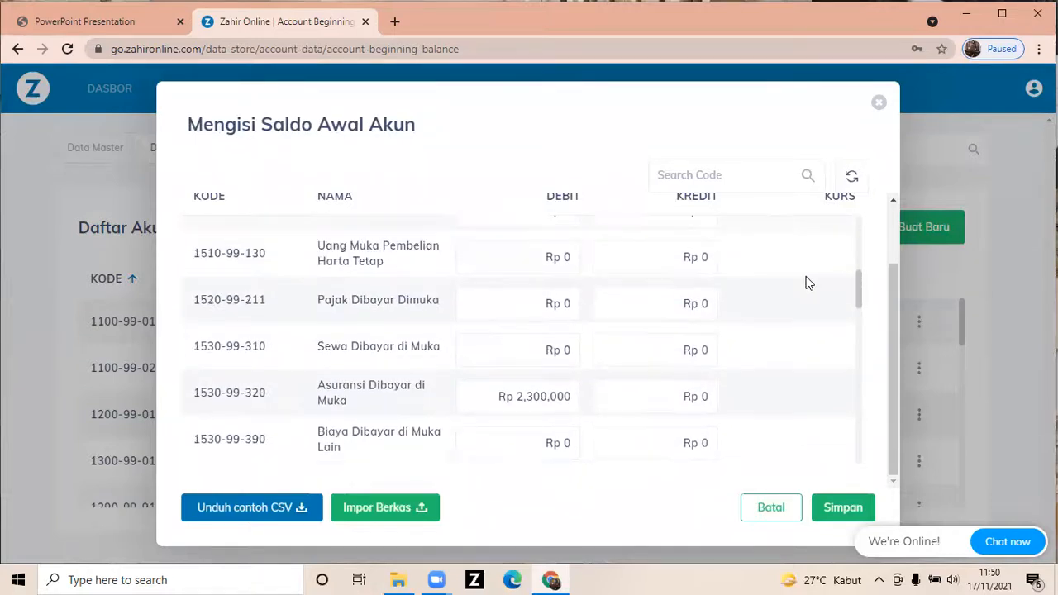
{"action": "scroll", "coordinate": [799, 260], "scroll_direction": "up", "scroll_amount": 5}
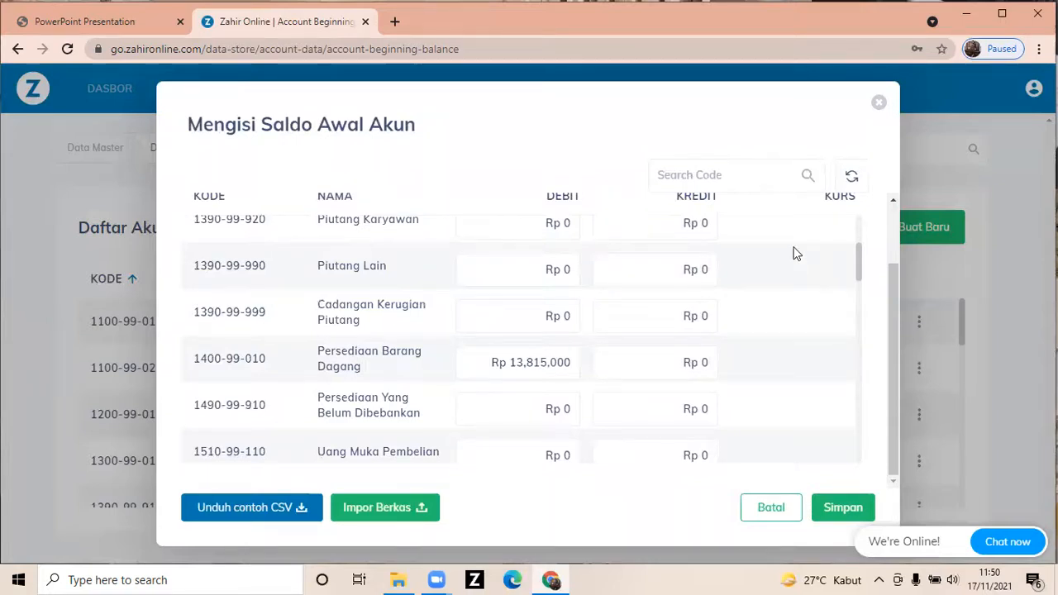
{"action": "scroll", "coordinate": [792, 248], "scroll_direction": "up", "scroll_amount": 4}
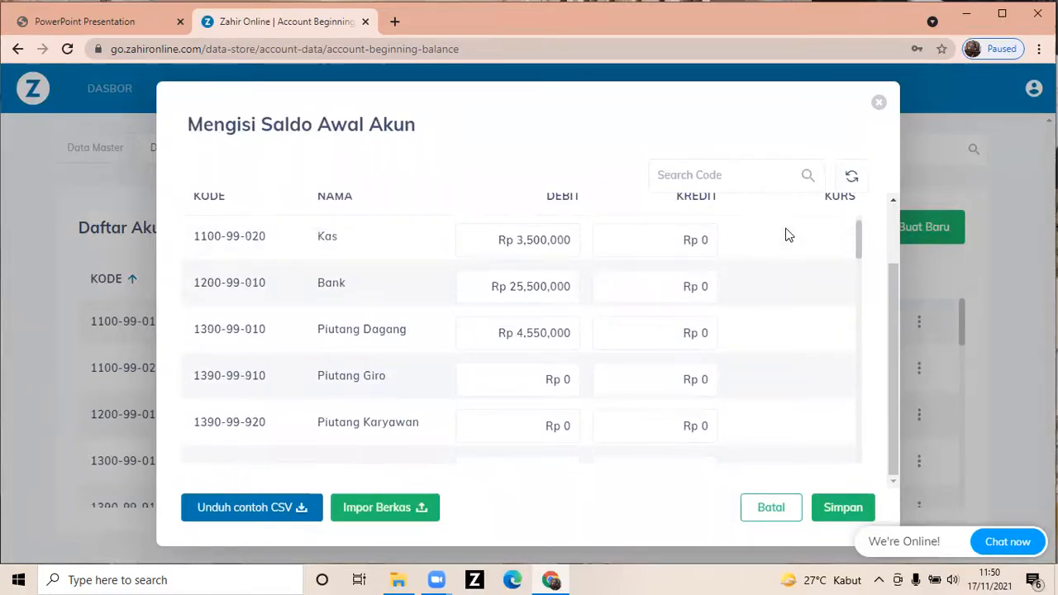
{"action": "scroll", "coordinate": [786, 230], "scroll_direction": "up", "scroll_amount": 1}
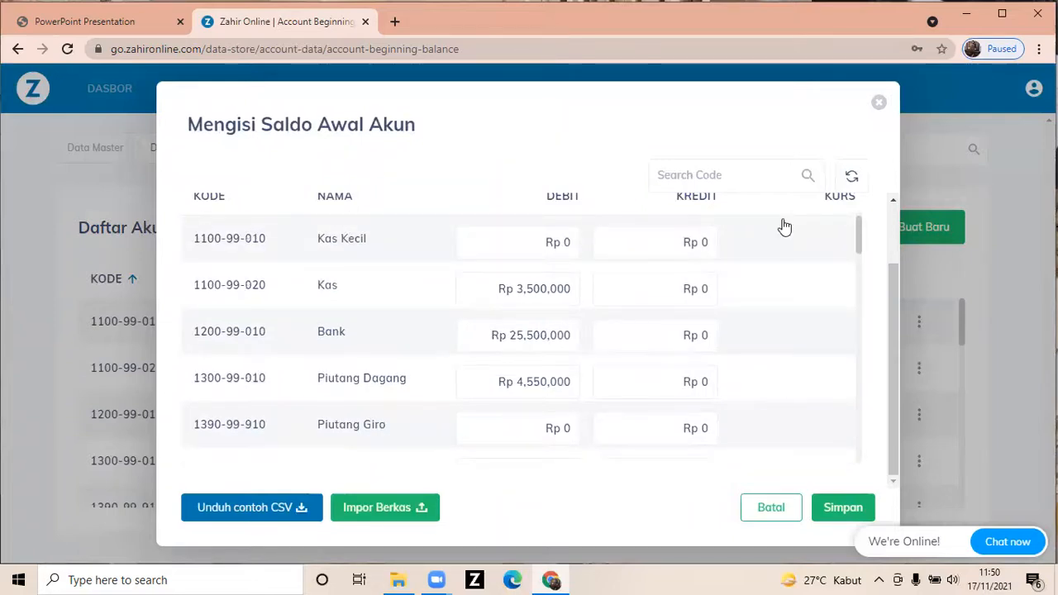
{"action": "left_click", "coordinate": [857, 504]}
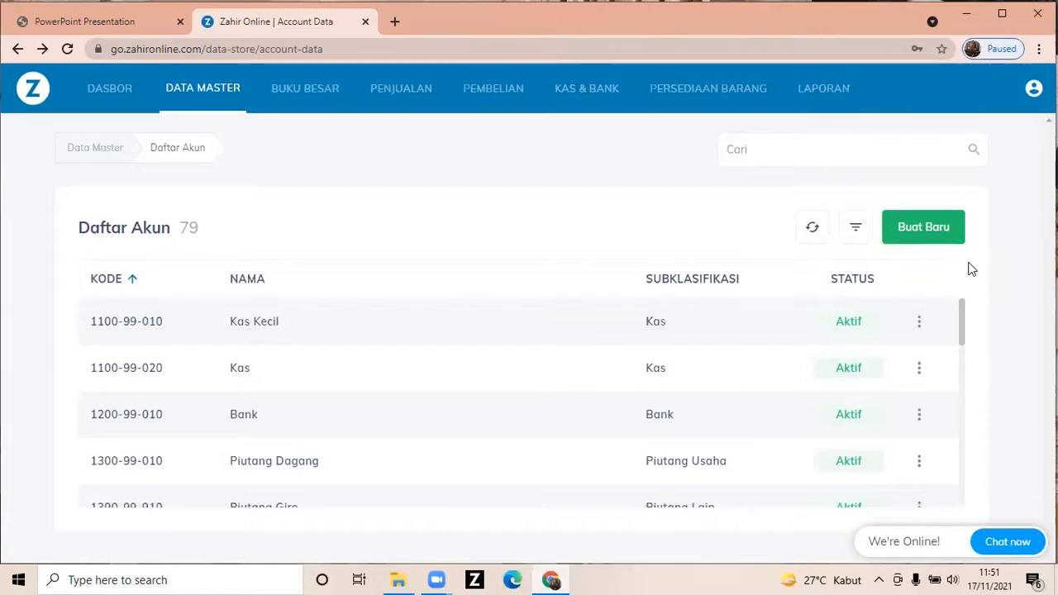
Step: Open the Neraca report from Laporan Keuangan and check its asset, liability and equity balances and their totals
{"action": "left_click", "coordinate": [823, 91]}
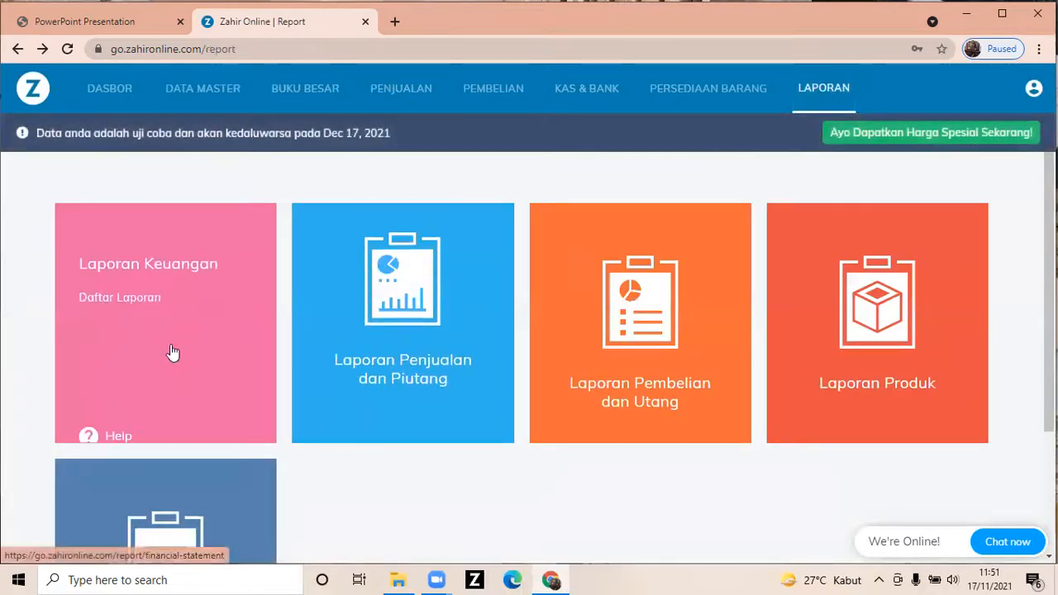
{"action": "left_click", "coordinate": [171, 353]}
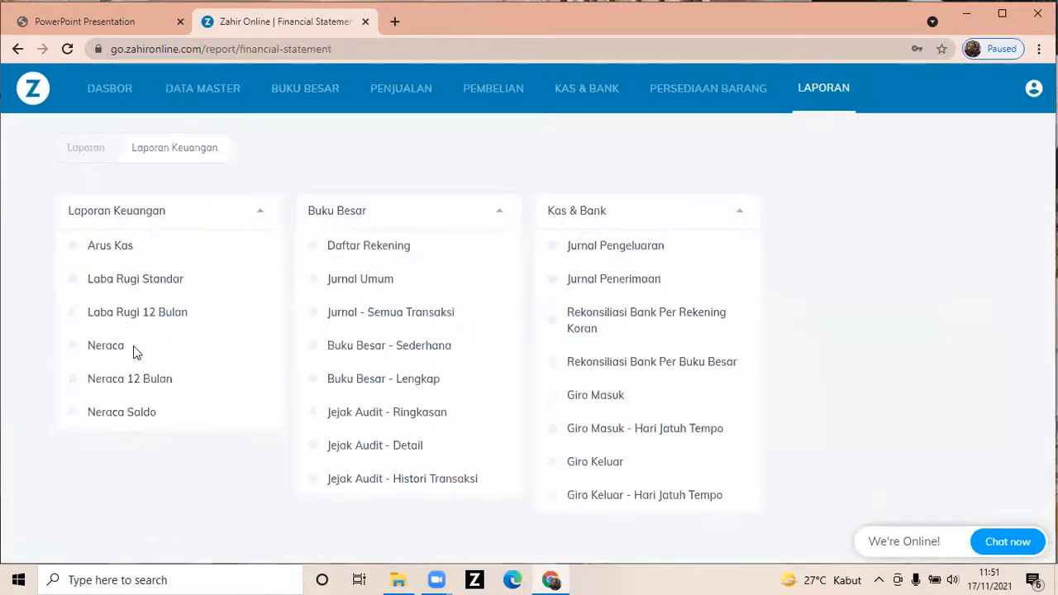
{"action": "left_click", "coordinate": [120, 351]}
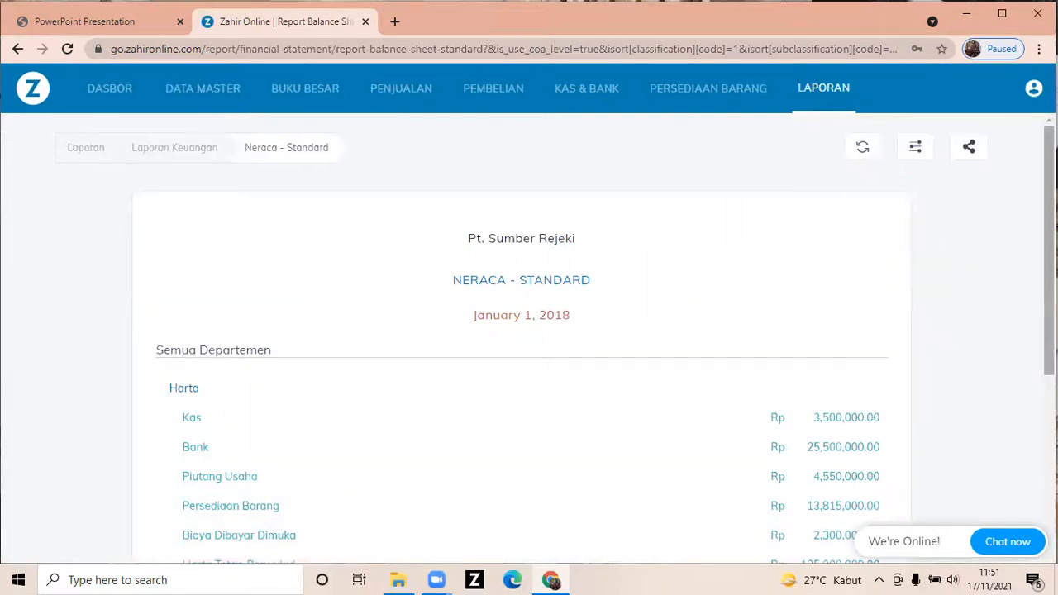
{"action": "scroll", "coordinate": [529, 330], "scroll_direction": "down", "scroll_amount": 5}
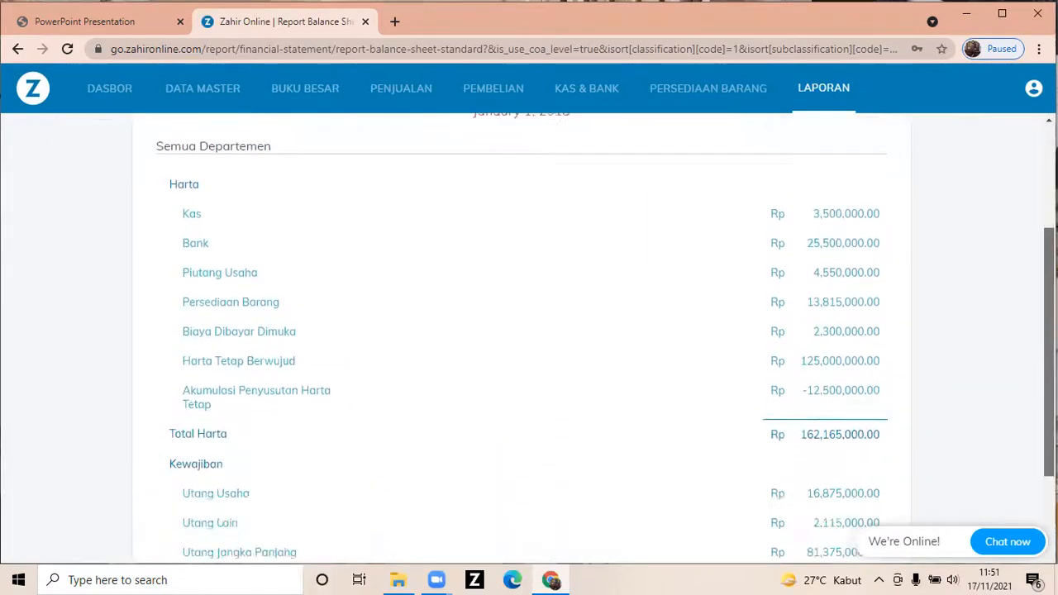
{"action": "scroll", "coordinate": [529, 330], "scroll_direction": "down", "scroll_amount": 1}
{"action": "scroll", "coordinate": [530, 331], "scroll_direction": "up", "scroll_amount": 2}
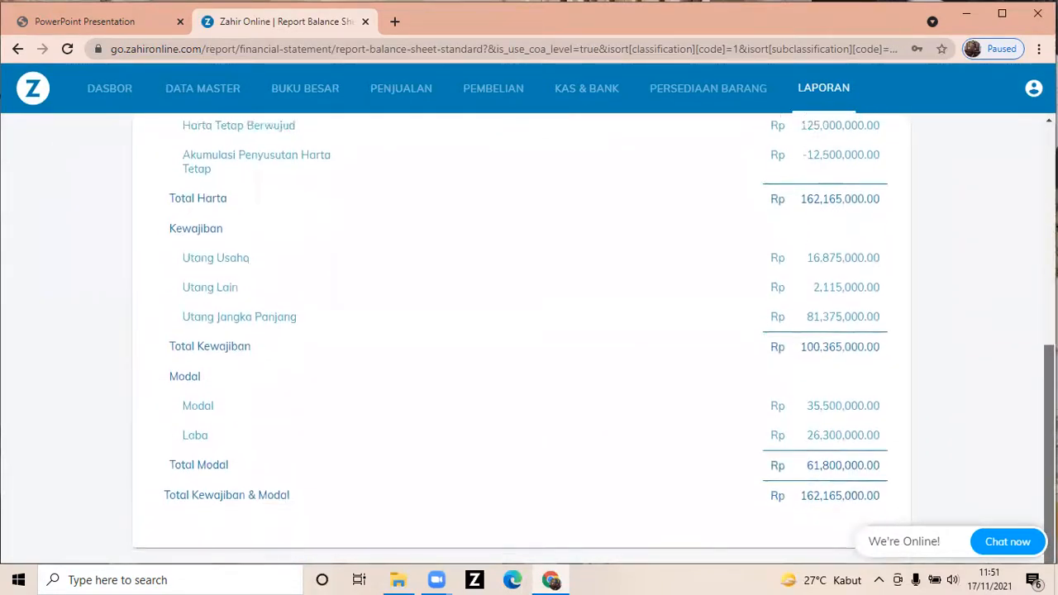
{"action": "scroll", "coordinate": [529, 331], "scroll_direction": "up", "scroll_amount": 4}
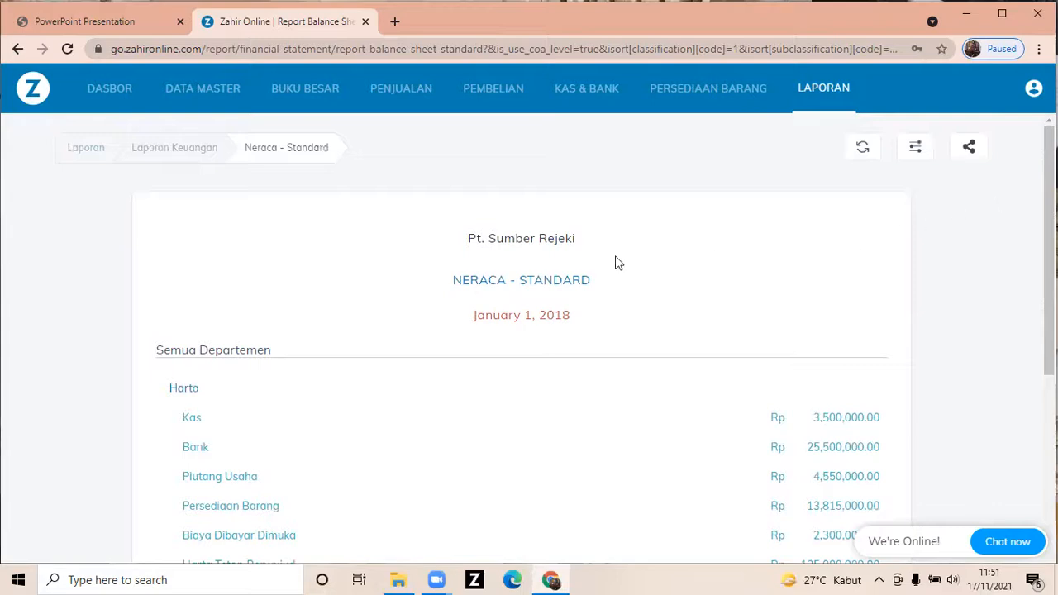
{"action": "scroll", "coordinate": [1048, 248], "scroll_direction": "down", "scroll_amount": 2}
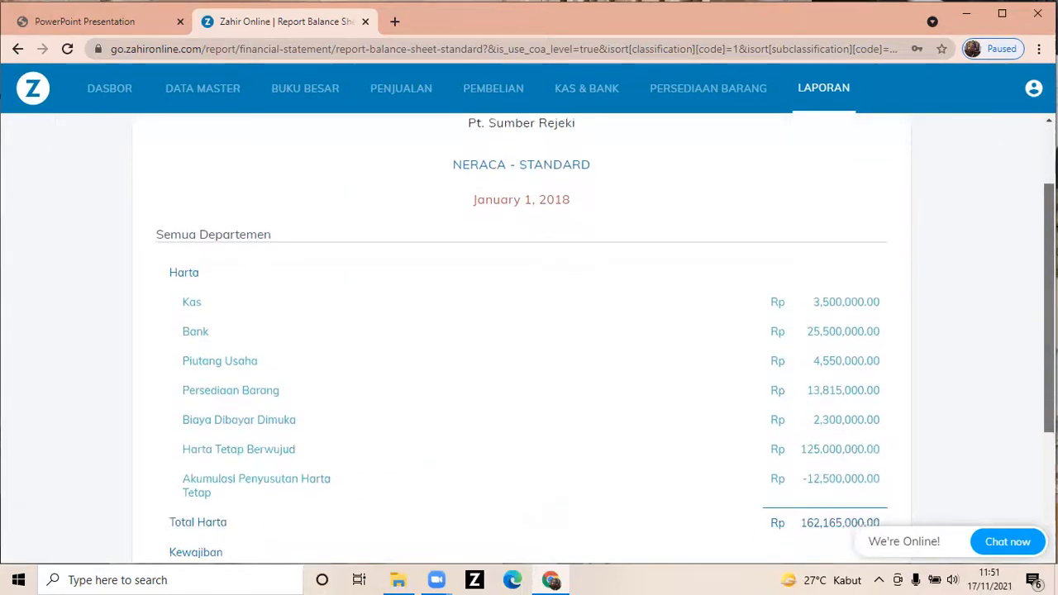
{"action": "scroll", "coordinate": [530, 339], "scroll_direction": "down", "scroll_amount": 3}
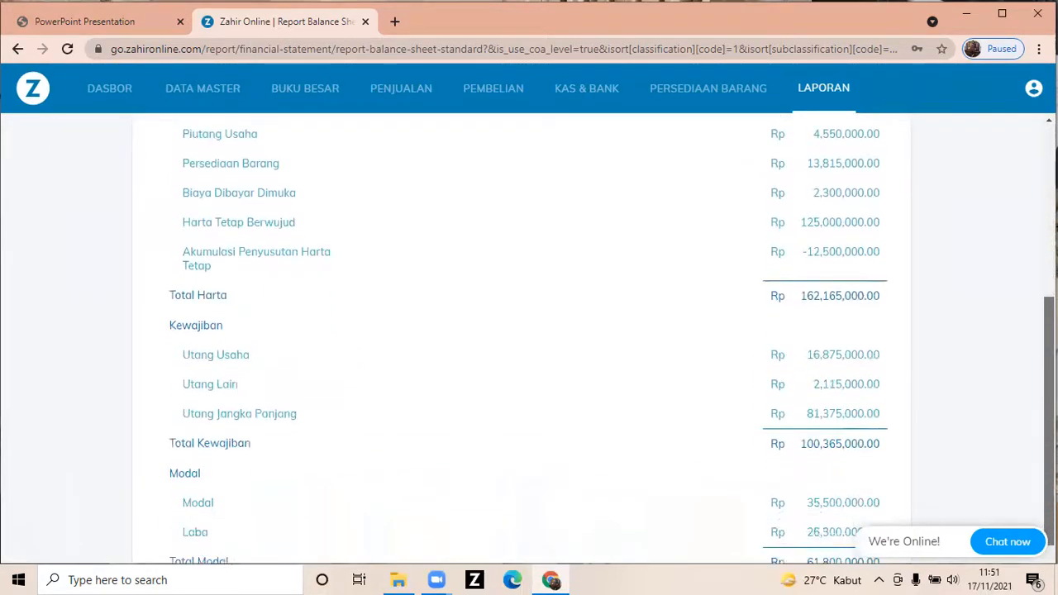
{"action": "scroll", "coordinate": [529, 339], "scroll_direction": "down", "scroll_amount": 2}
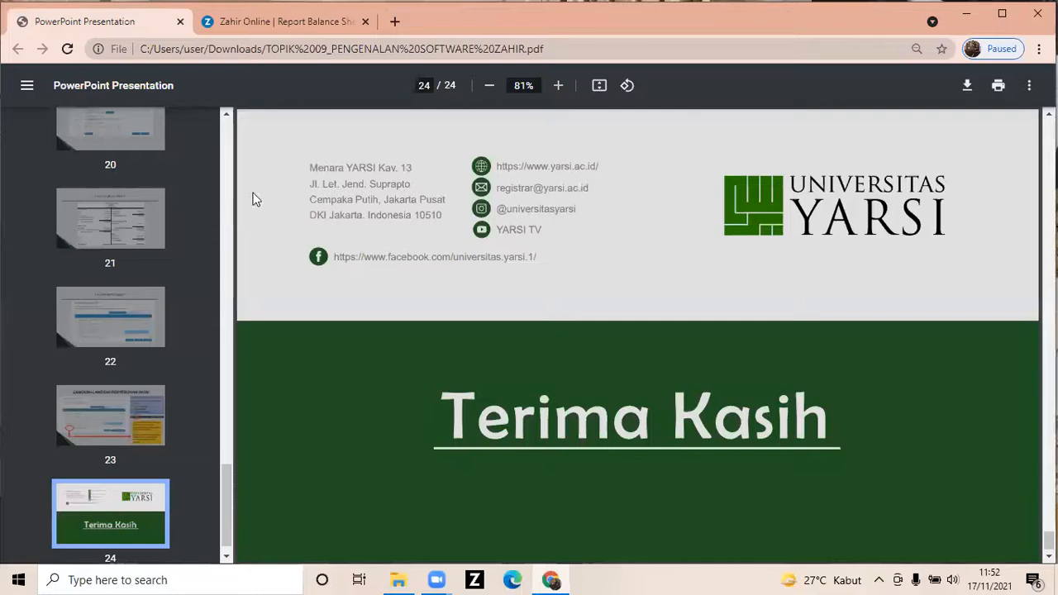
Step: Switch to the PowerPoint Presentation PDF and show slide 23 about the account adjustment steps
{"action": "left_click", "coordinate": [121, 406]}
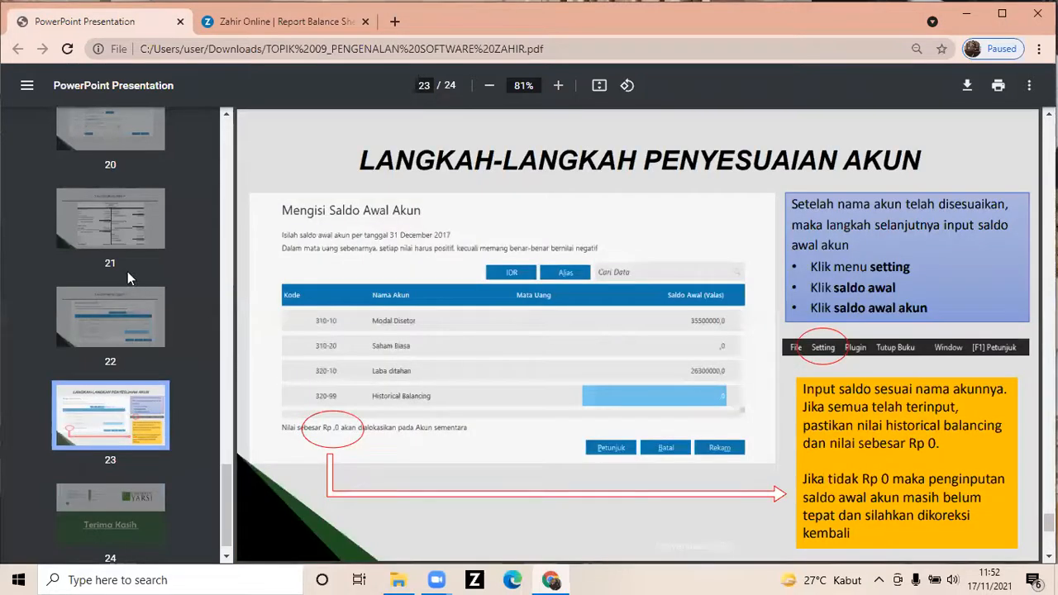
Step: Show the Saldo Awal Akun balance sheet on slide 21 and compare its totals and date with the Neraca report in Zahir Online
{"action": "left_click", "coordinate": [123, 232]}
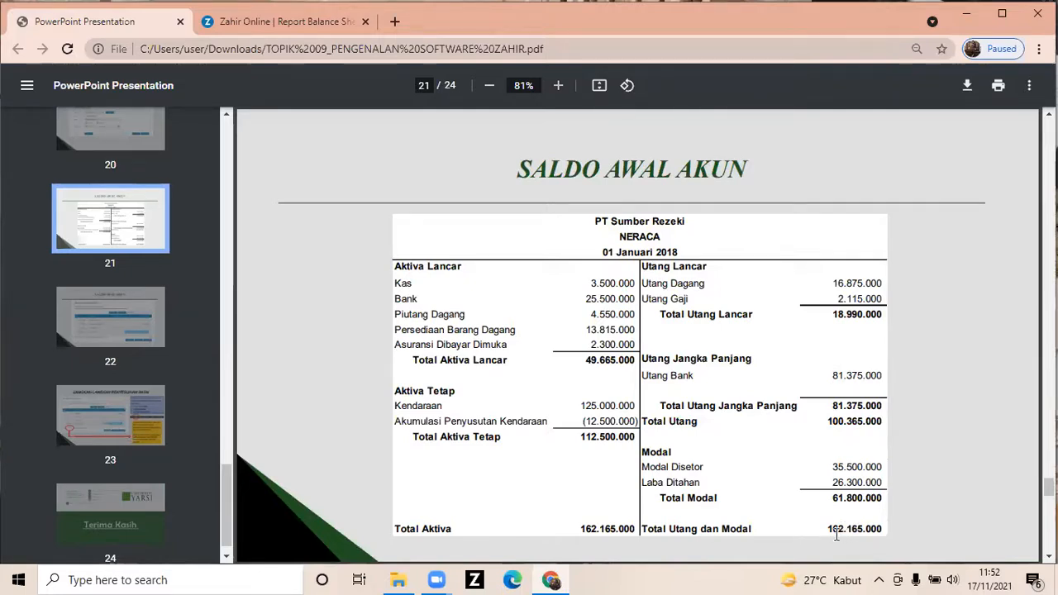
{"action": "left_click", "coordinate": [324, 22]}
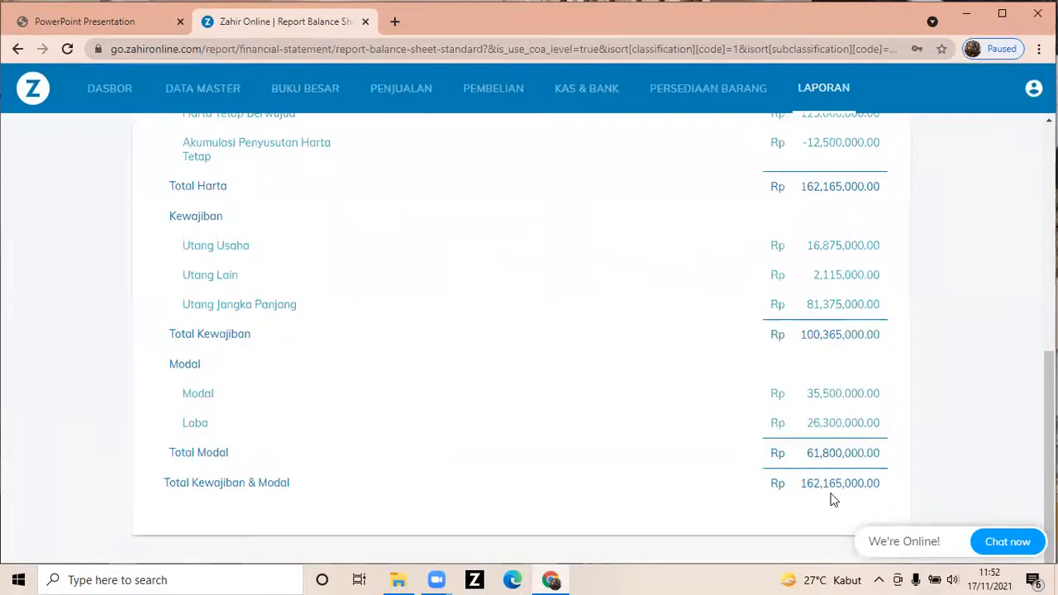
{"action": "left_click_drag", "start_coordinate": [1050, 402], "coordinate": [1000, 173]}
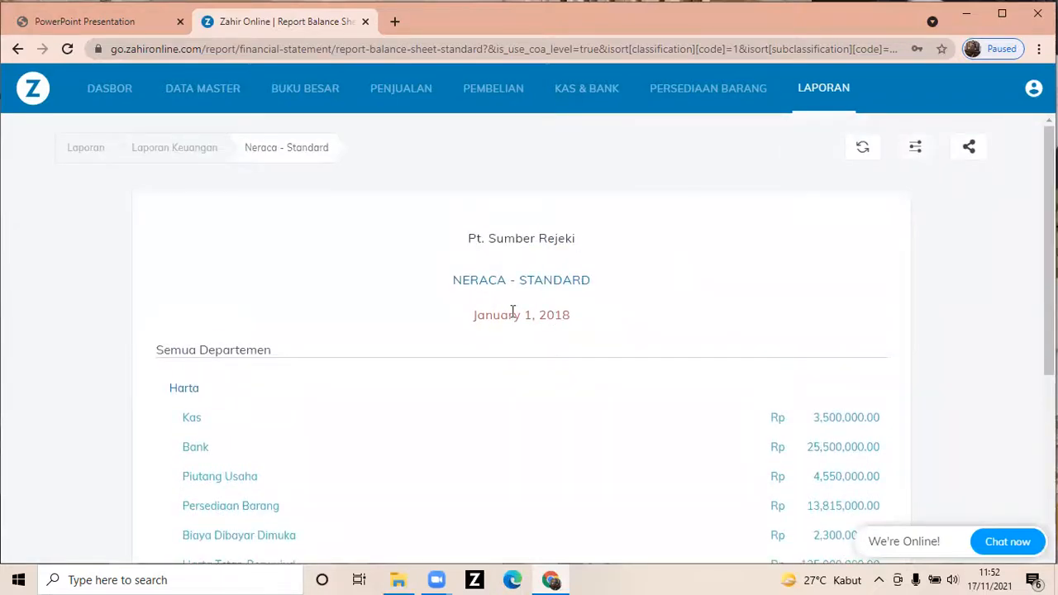
Step: Review the filter settings of the Neraca - Standard report, rerun the report with them unchanged, and minimize the browser window
{"action": "left_click", "coordinate": [917, 149]}
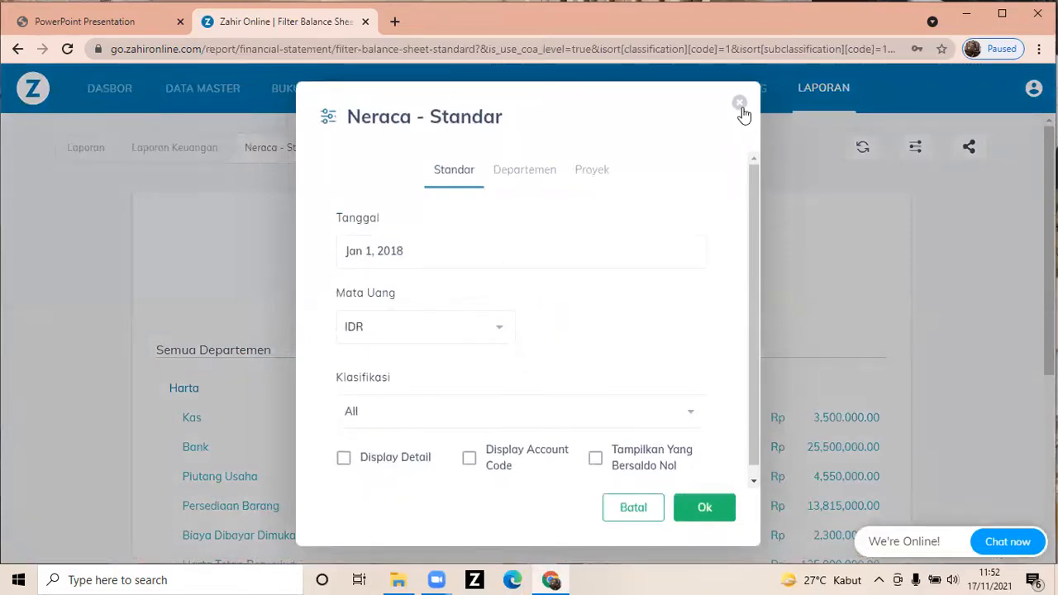
{"action": "left_click", "coordinate": [711, 503]}
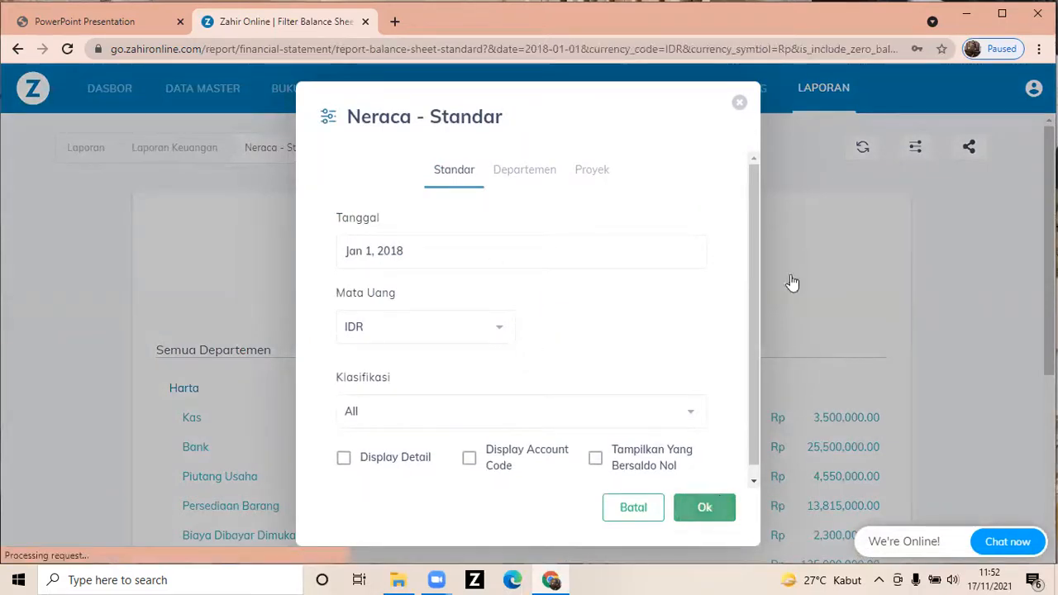
{"action": "left_click", "coordinate": [966, 14]}
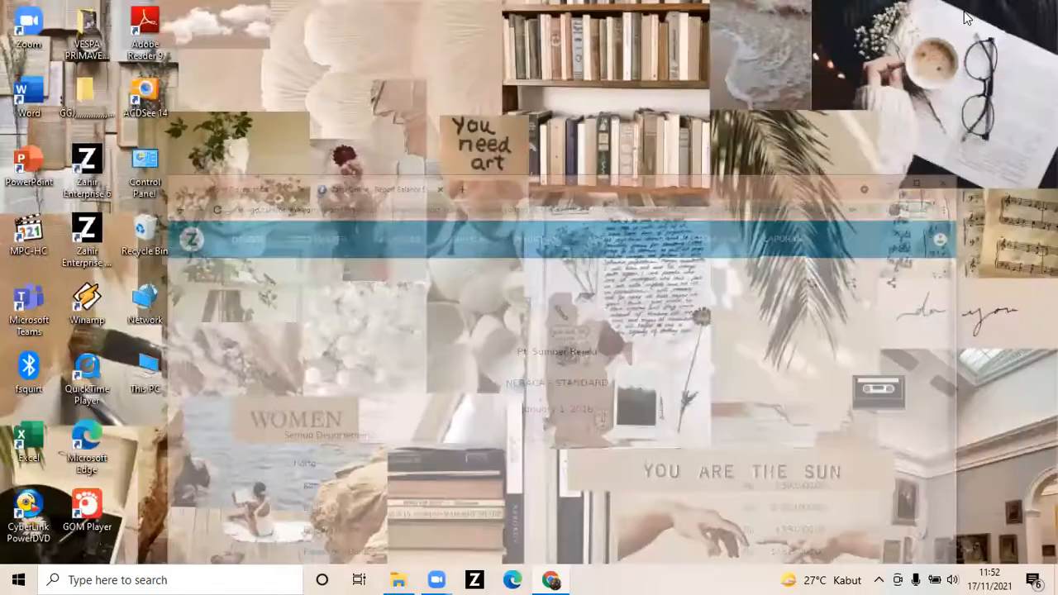